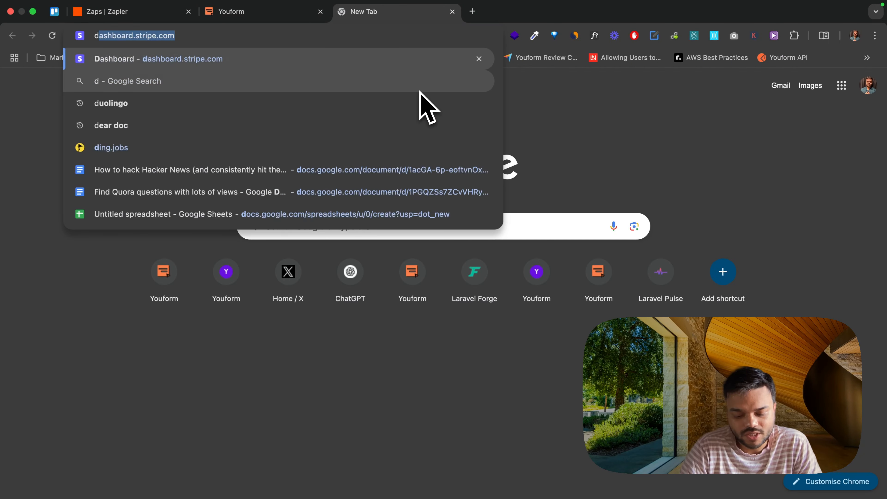
Step: Create a new Google Docs document and note: "We have a form" and "Connect zapier to get a slack notification whenever we a submission is partial"
key(Return)
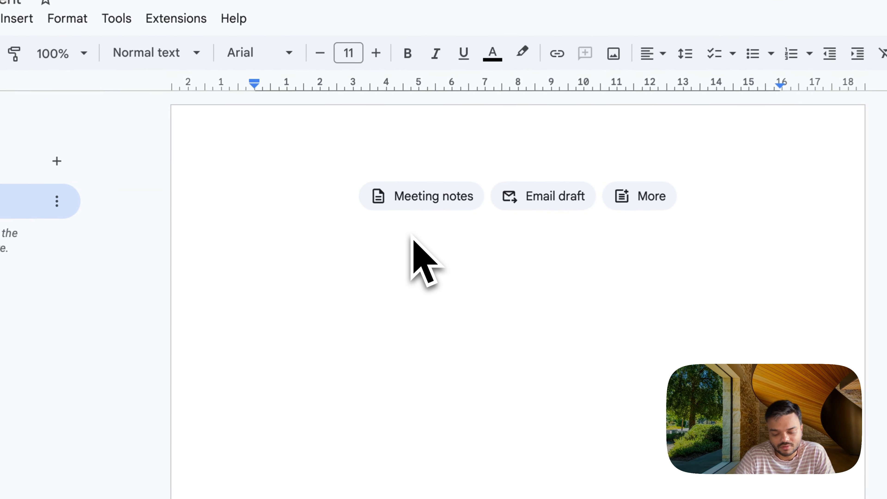
text(We have a form)
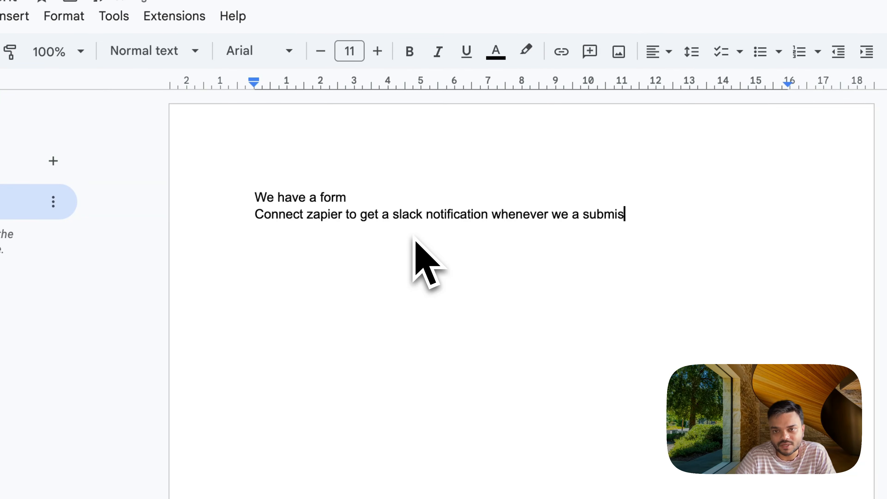
text(artial)
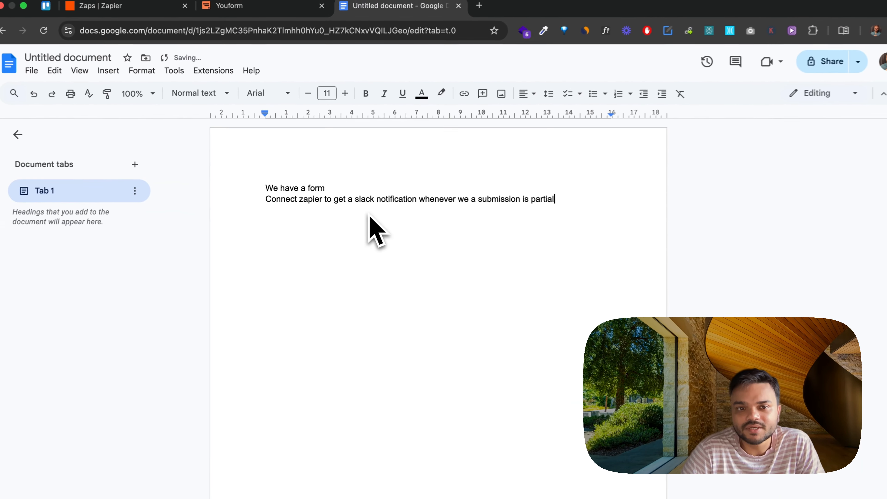
key(Return)
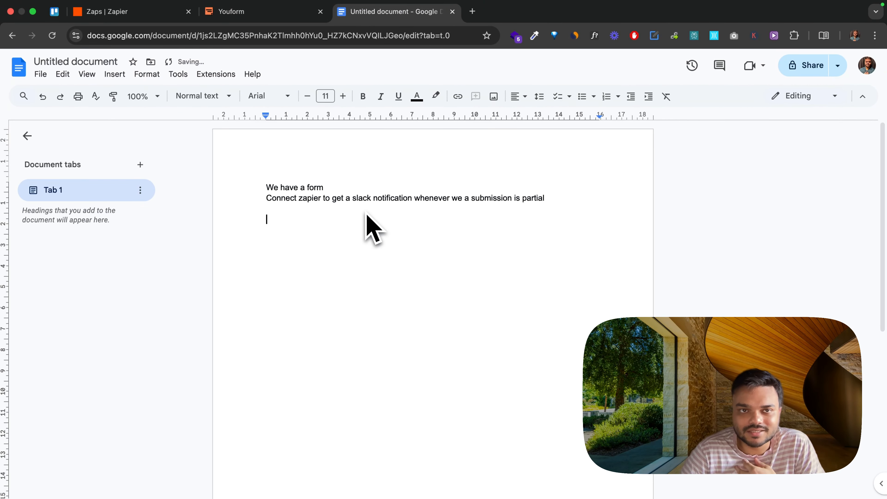
Step: Switch to Youform, open the Youform Support form and look at its available integrations
click(279, 14)
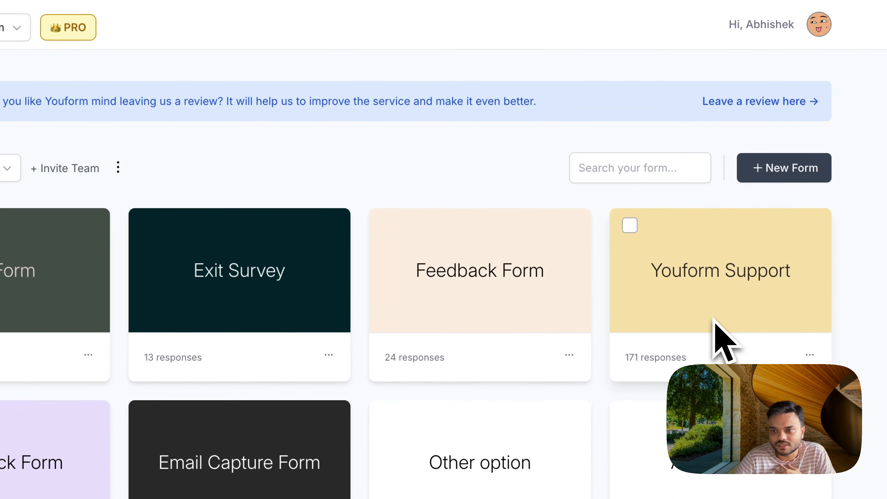
click(678, 362)
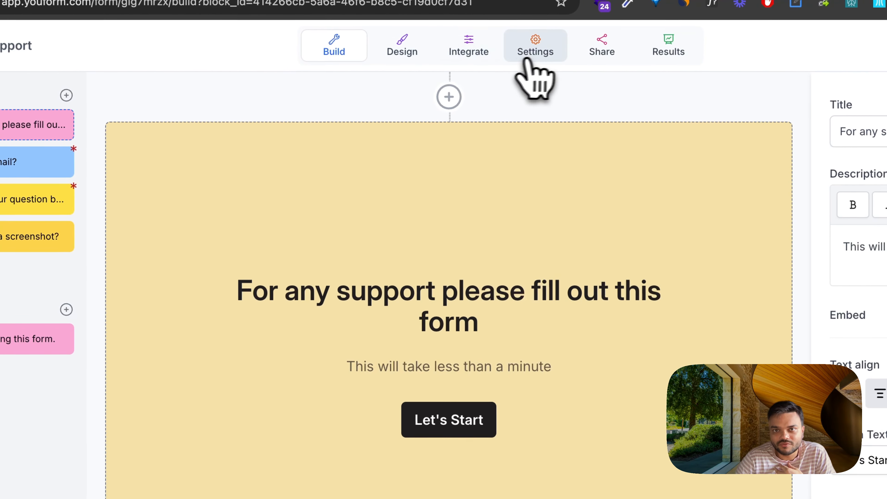
click(475, 52)
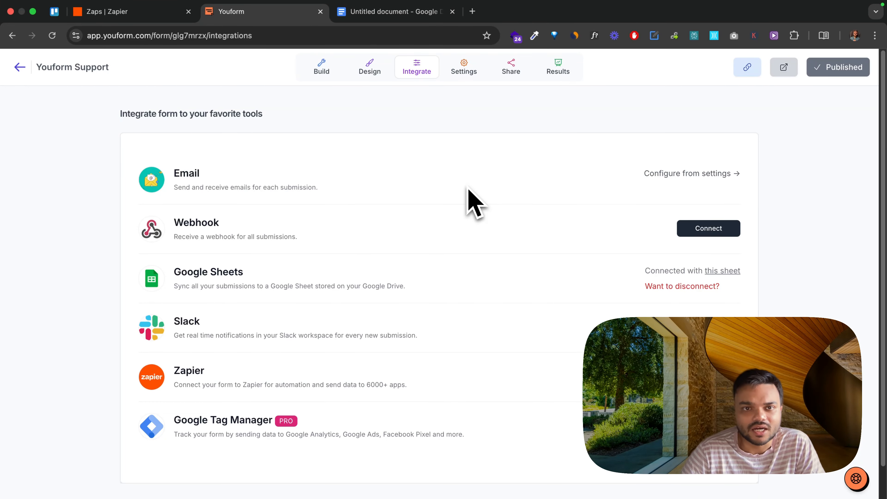
Step: Review the Youform Support form's blocks: the intro, email, question, screenshot upload and thank-you page
click(322, 67)
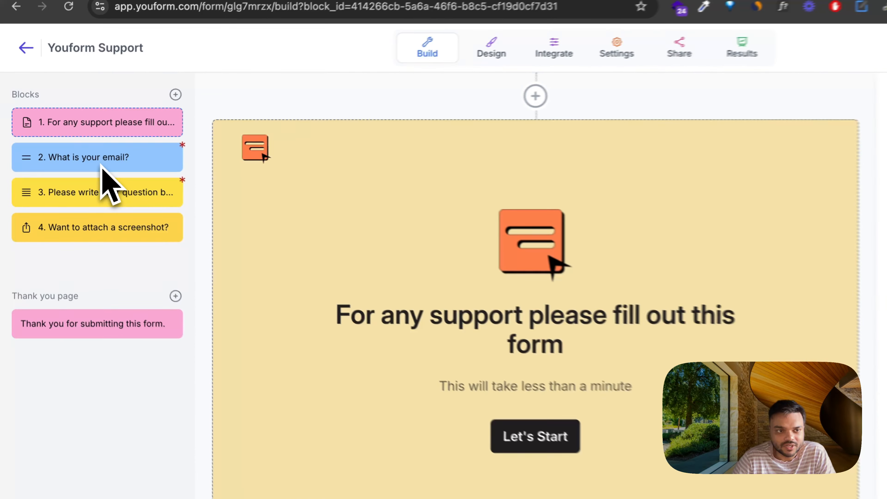
click(76, 155)
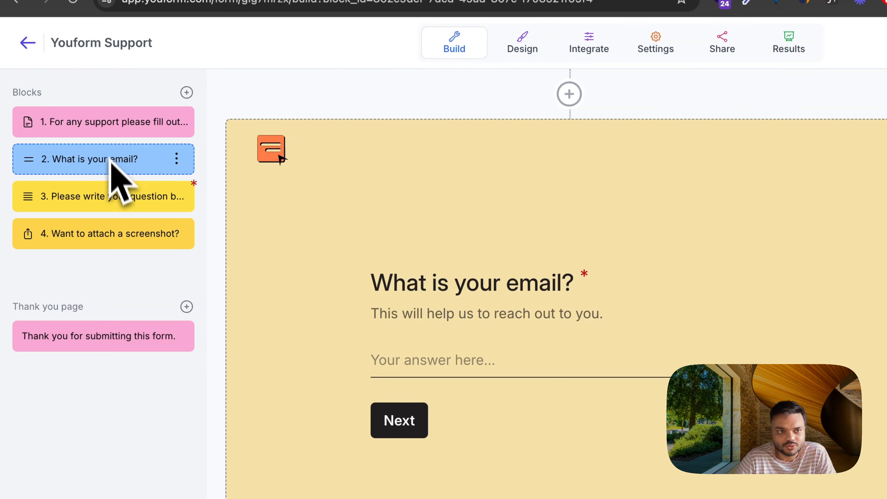
click(105, 131)
click(101, 162)
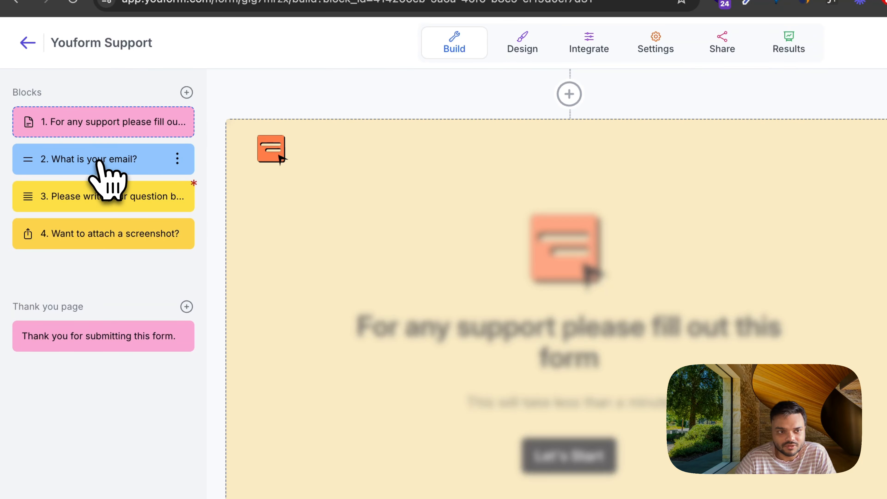
click(94, 197)
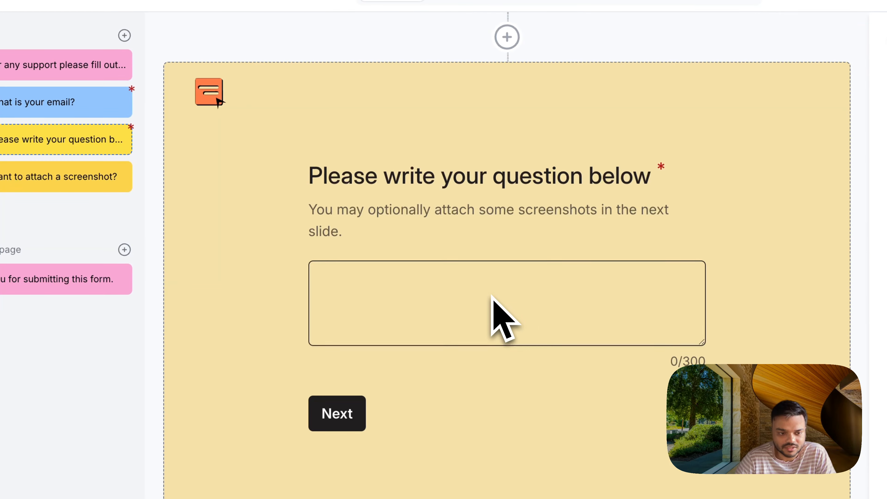
click(38, 180)
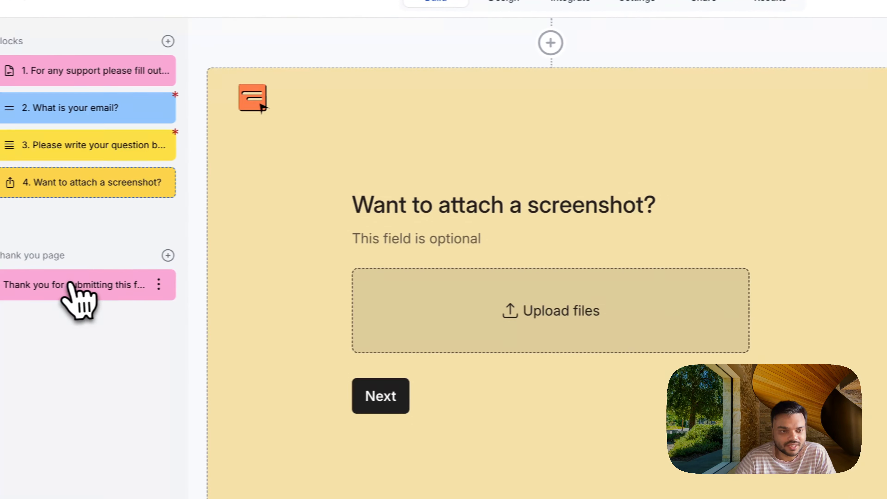
click(71, 283)
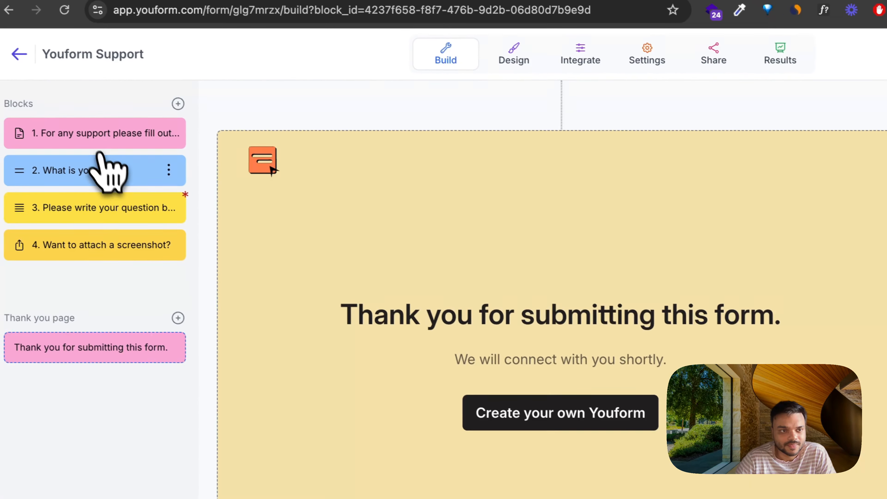
click(9, 111)
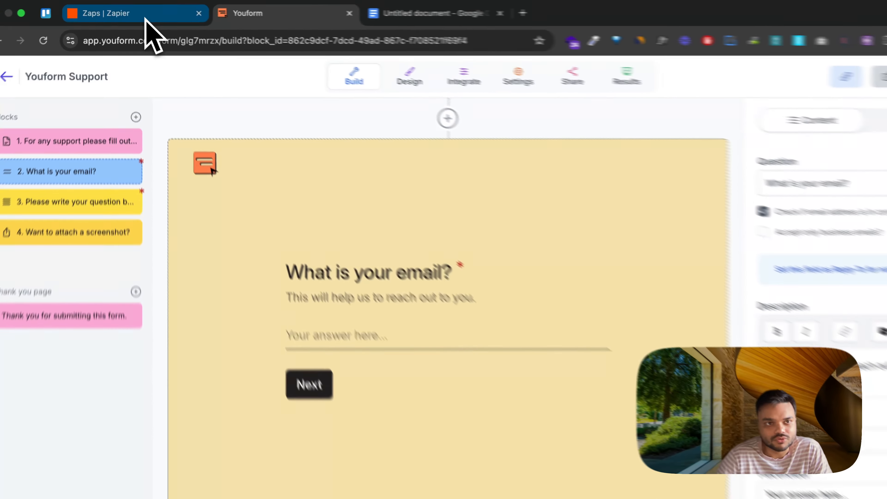
Step: Switch to Zapier and create a new Zap
click(143, 12)
click(821, 126)
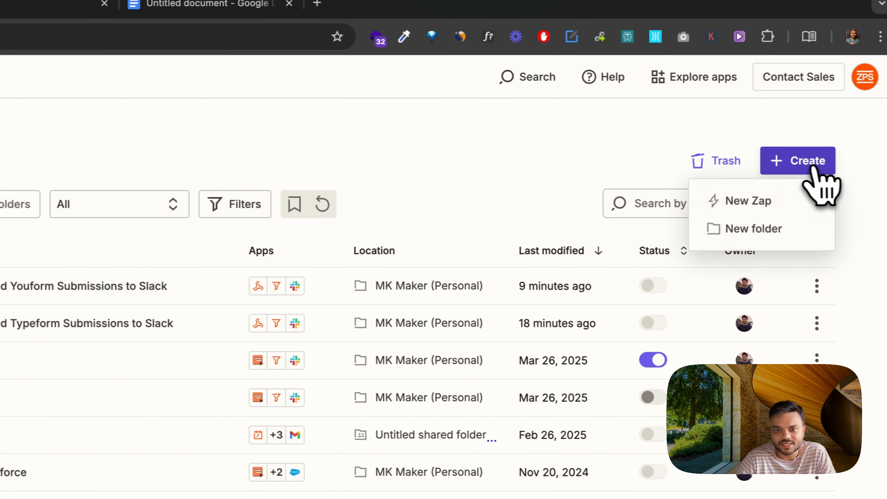
click(789, 201)
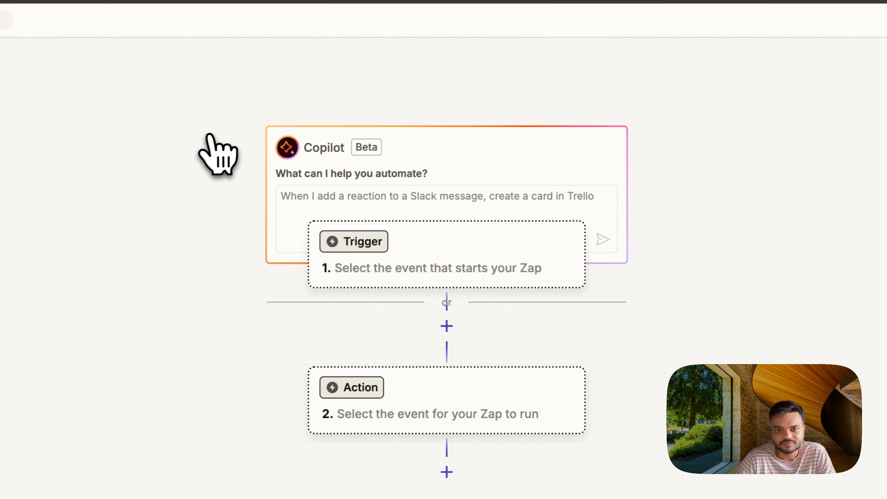
Step: Search the trigger apps for "webhook" and choose Webhooks as the Zap's trigger app
drag(674, 378, 634, 220)
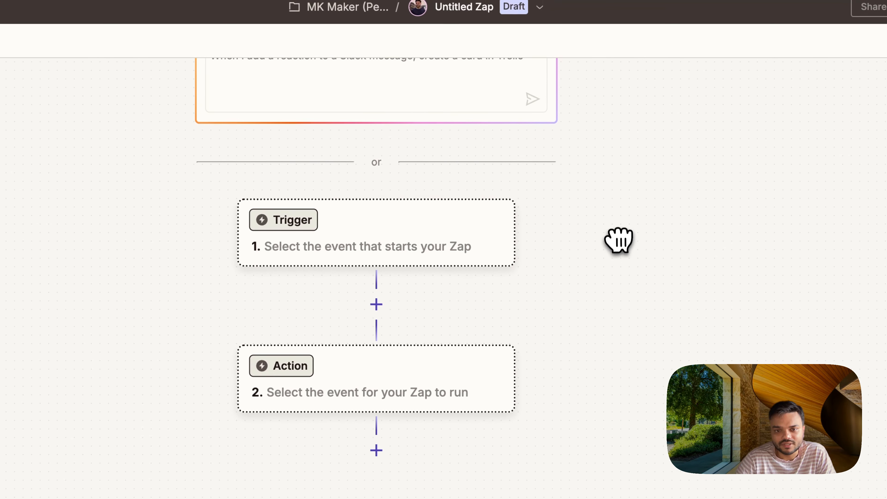
click(299, 224)
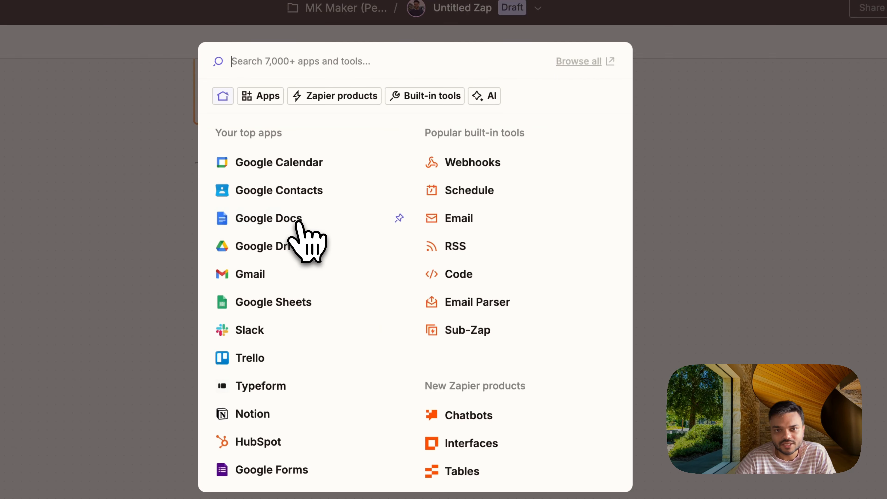
text(webhook)
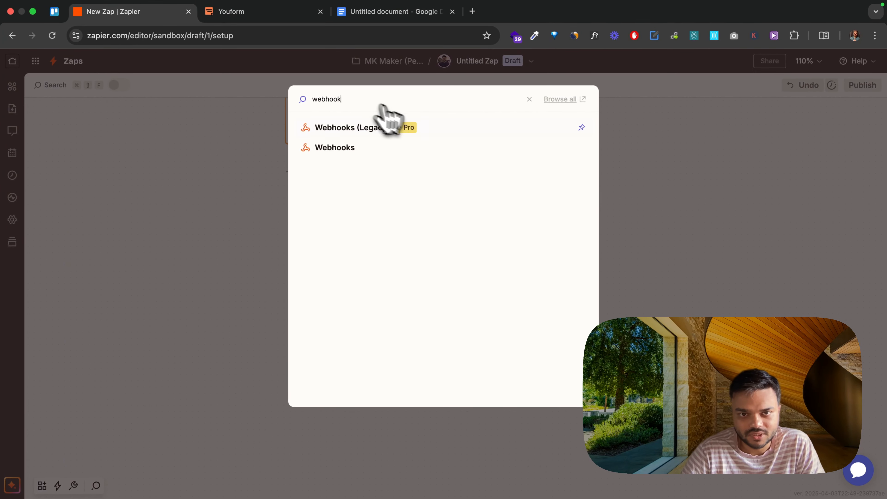
click(424, 150)
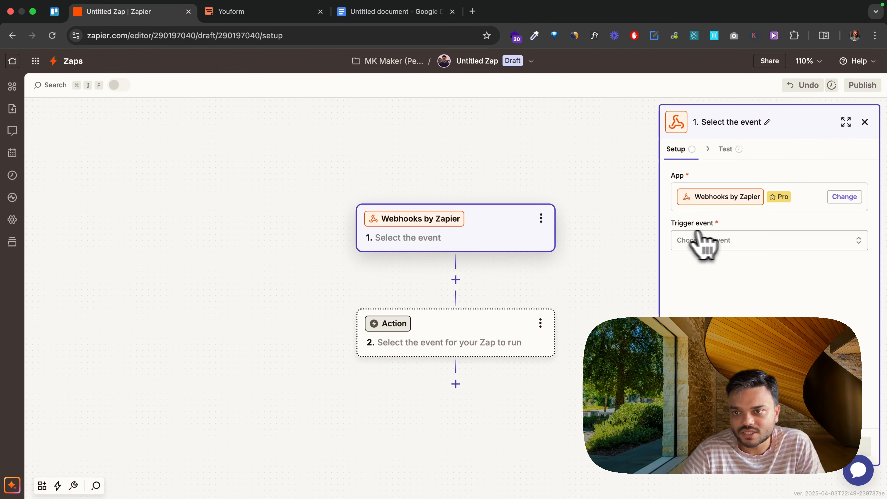
Step: Set the webhook trigger event to Retrieve Poll and continue to its configuration
click(753, 242)
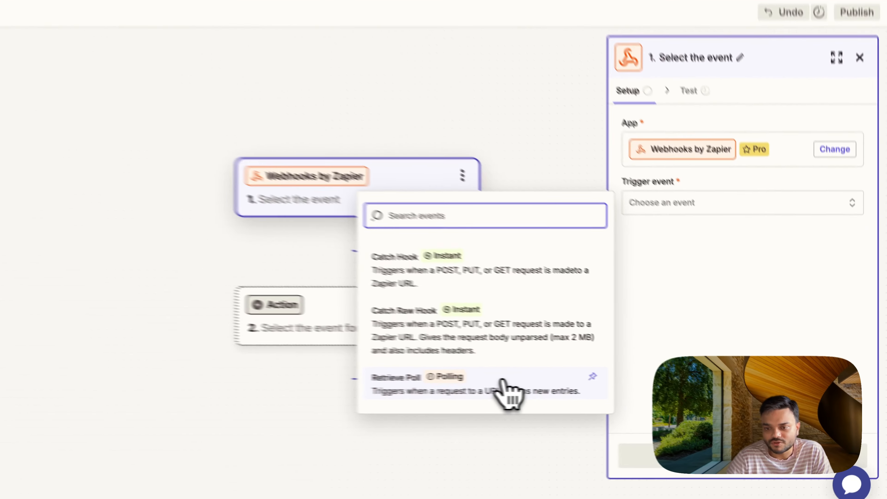
click(503, 381)
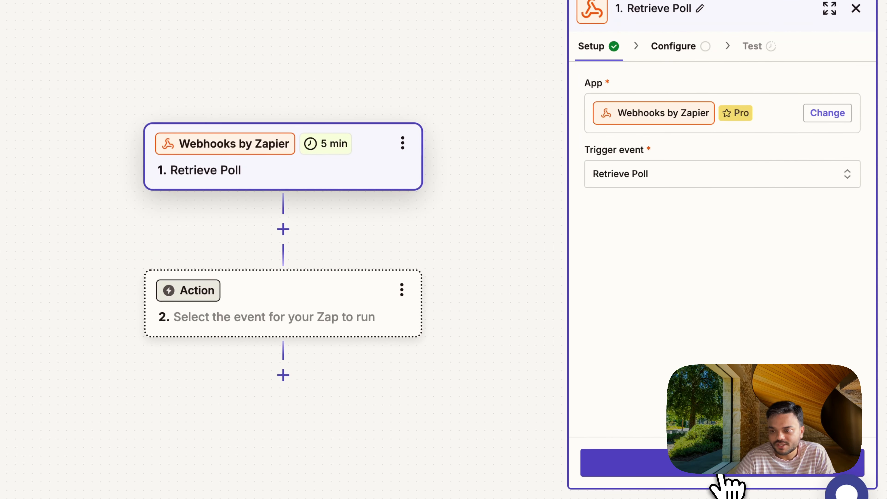
click(721, 475)
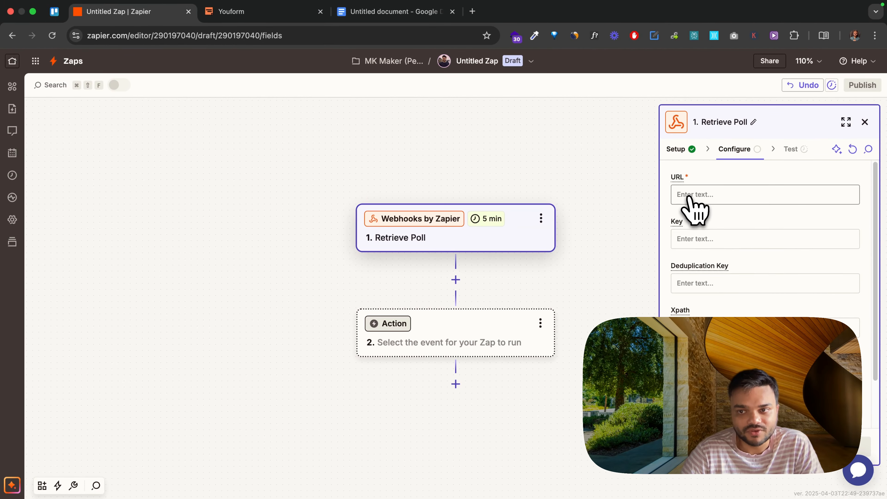
Step: Open the Youform API documentation at youform.com/api-docs in a new browser tab and show the GET Submissions request
click(263, 13)
click(161, 13)
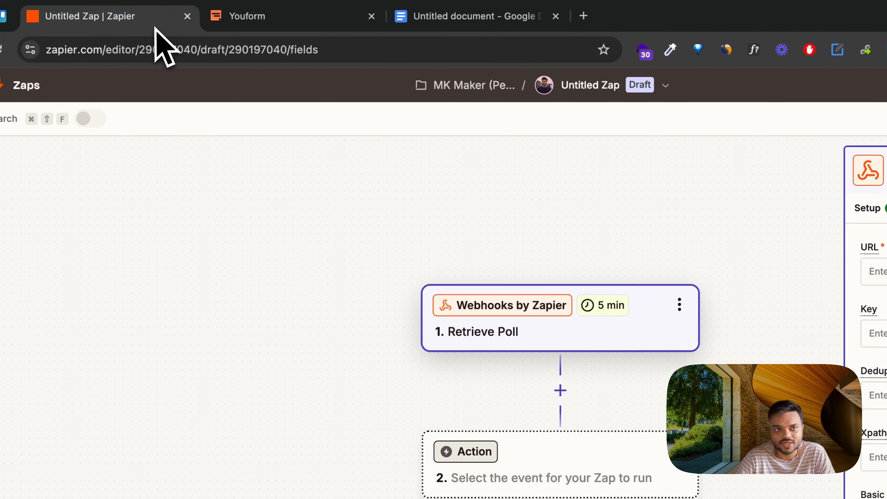
click(308, 18)
click(584, 15)
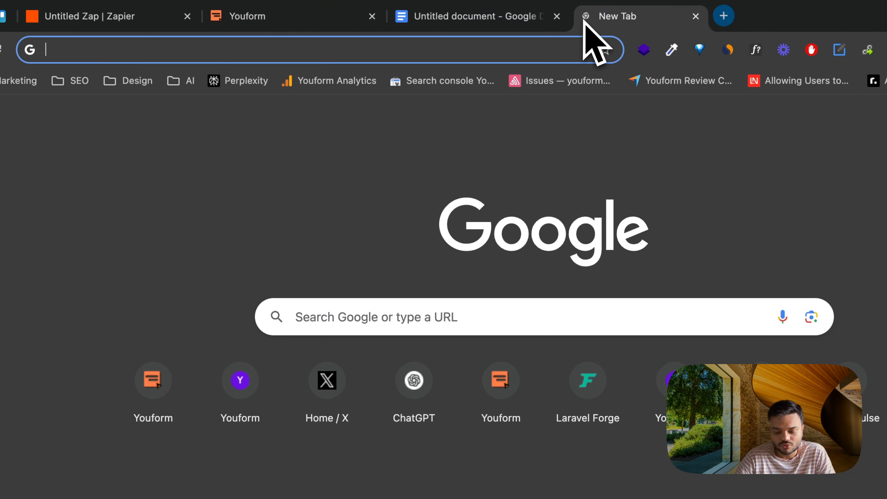
text(youform.com/)
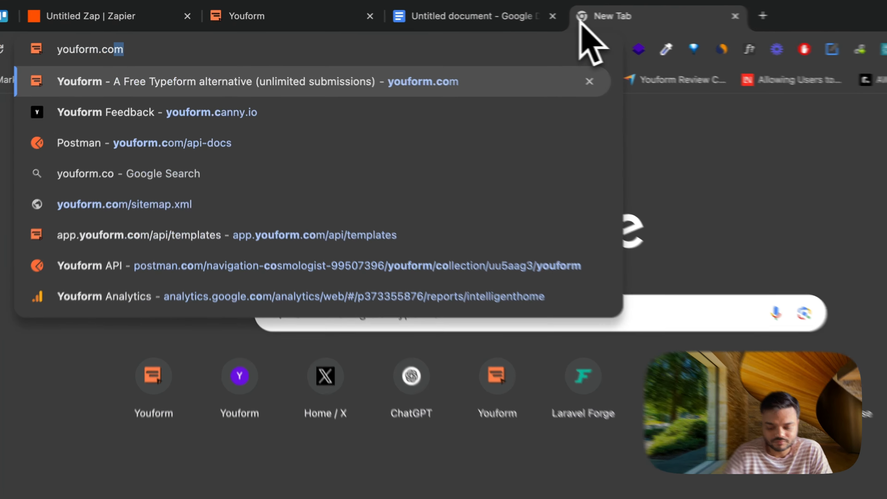
text(api-docs)
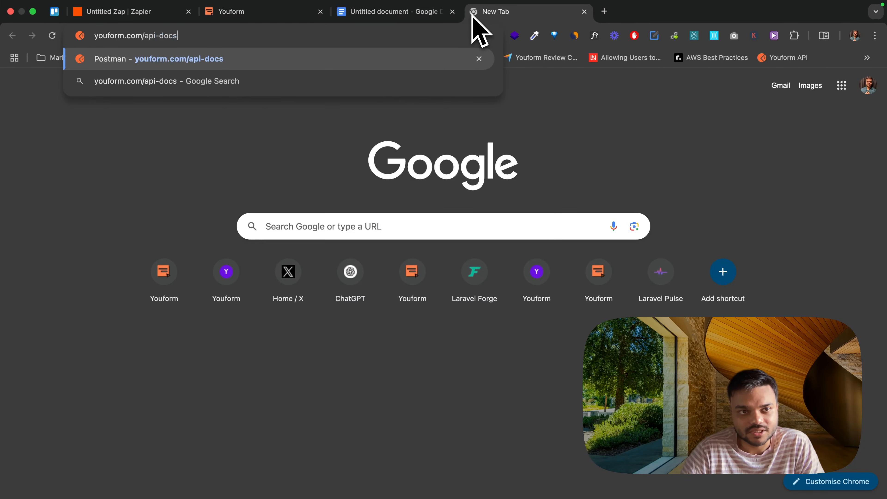
key(Return)
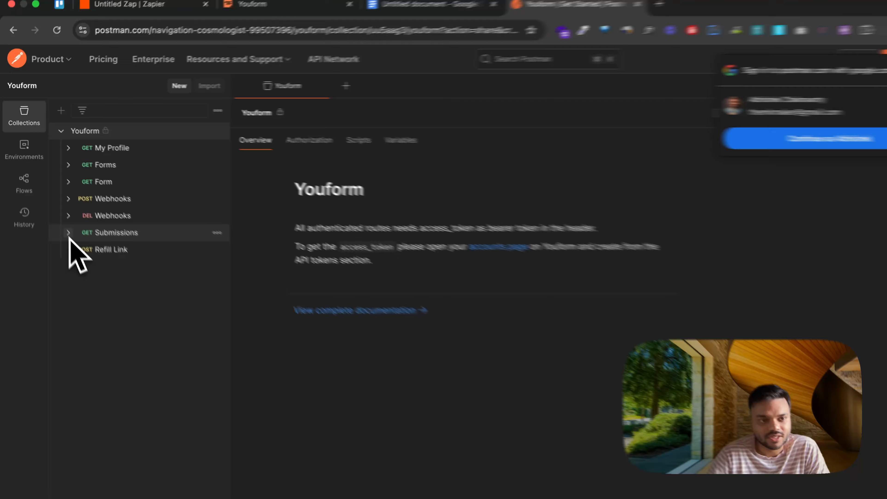
click(68, 234)
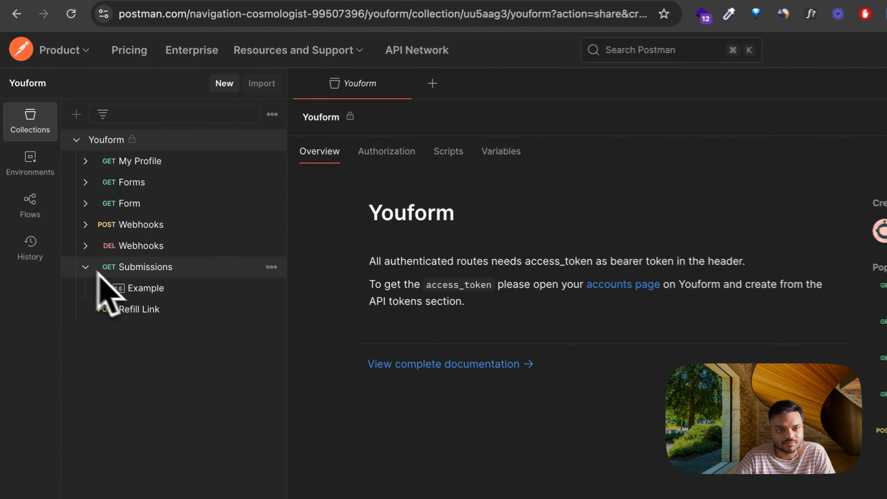
click(116, 233)
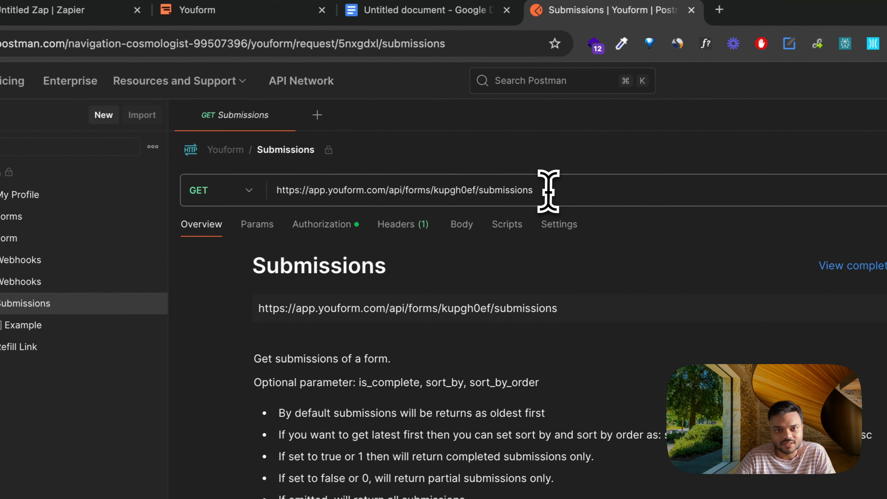
drag(602, 176, 329, 176)
key(super+c)
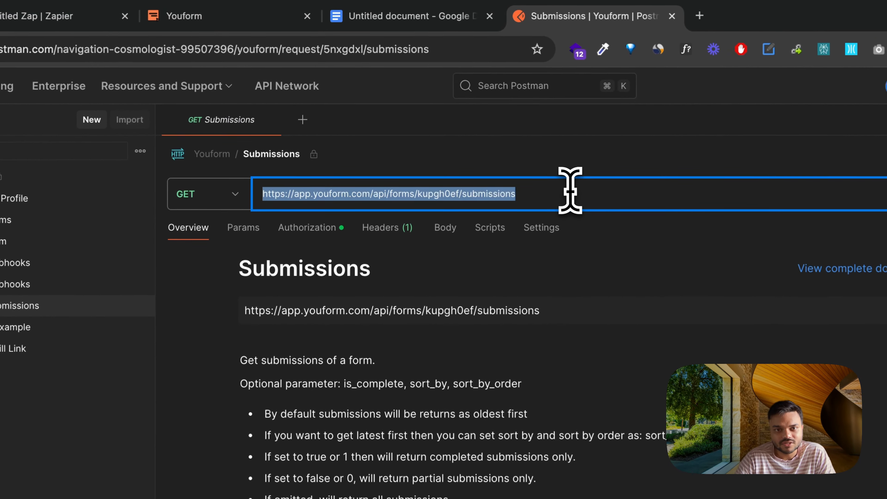
click(98, 16)
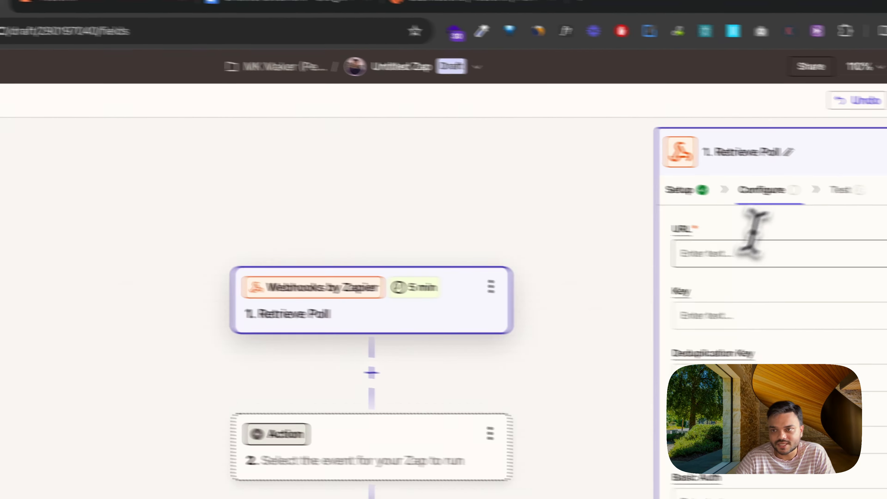
click(747, 250)
key(super+v)
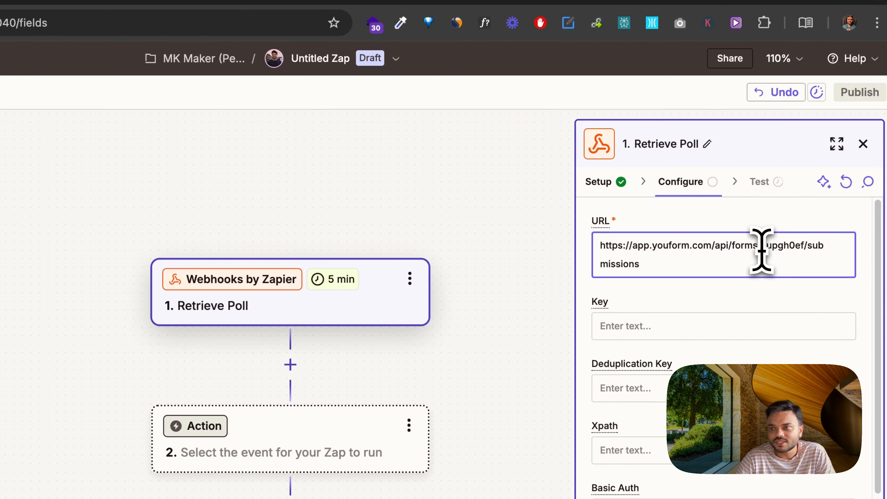
Step: Replace the form ID in the Retrieve Poll URL with the Youform Support form's ID glg7mrzx, copied from its builder address
double_click(783, 250)
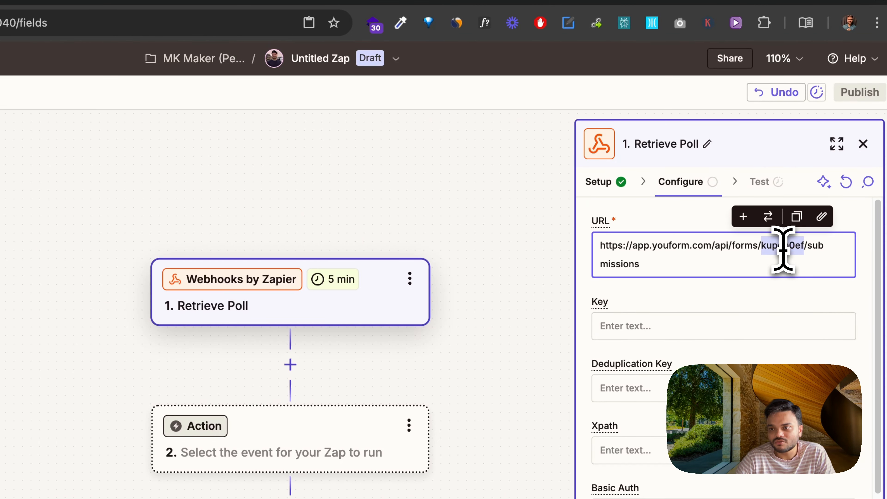
click(331, 16)
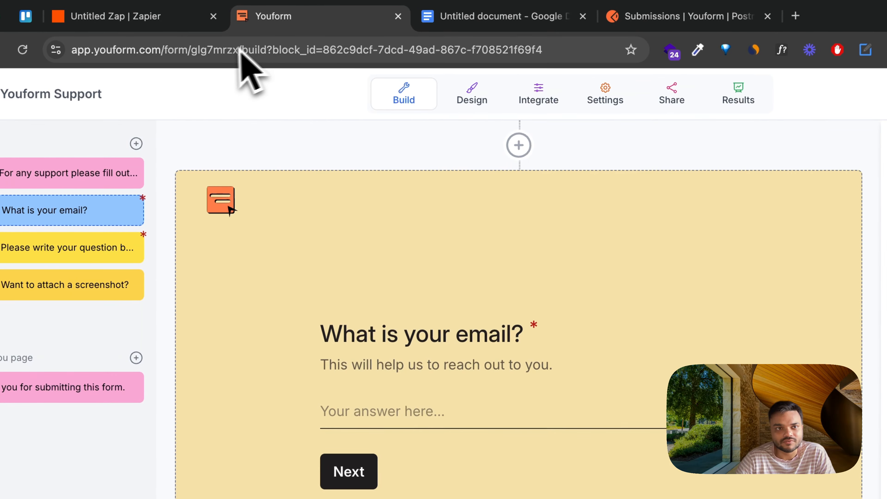
double_click(219, 51)
key(super+c)
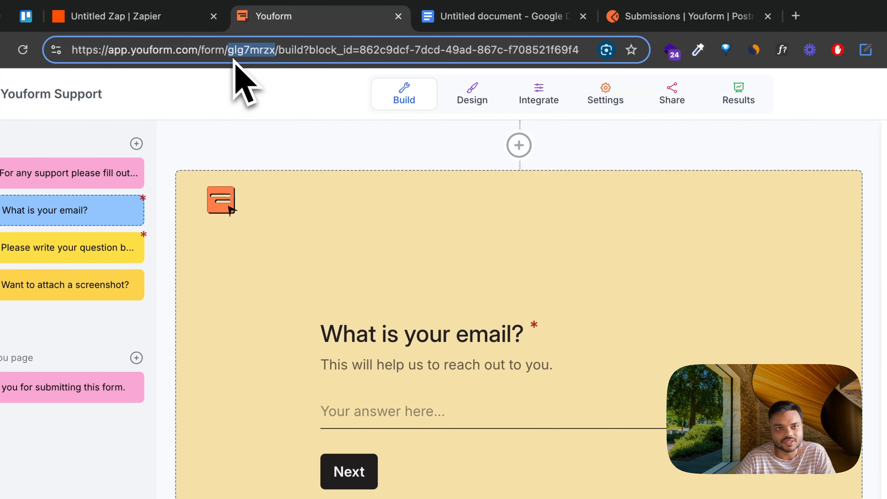
click(171, 17)
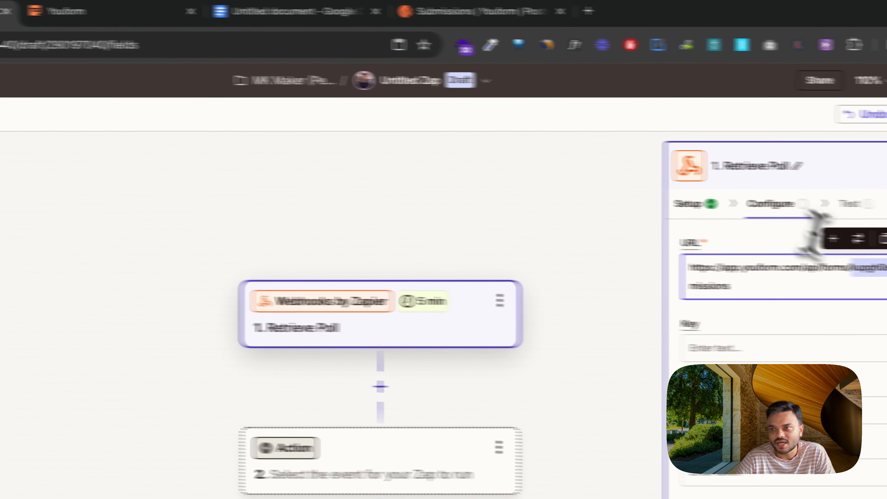
double_click(771, 269)
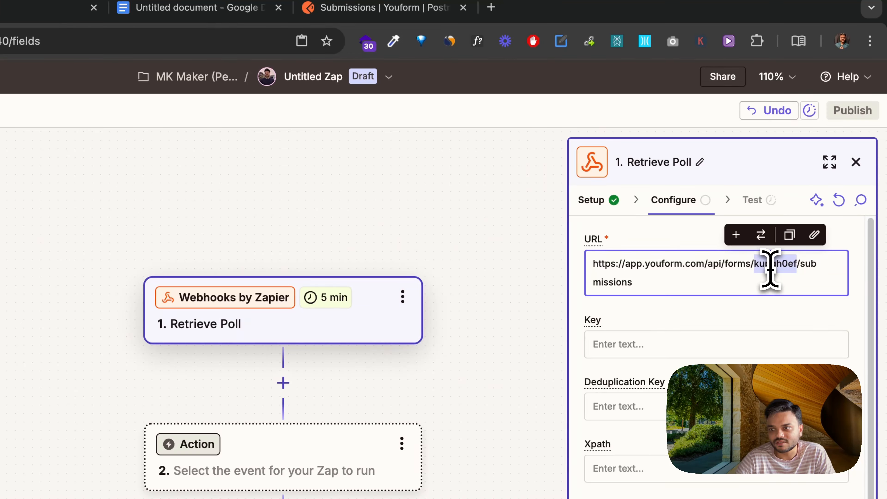
right_click(770, 269)
click(711, 331)
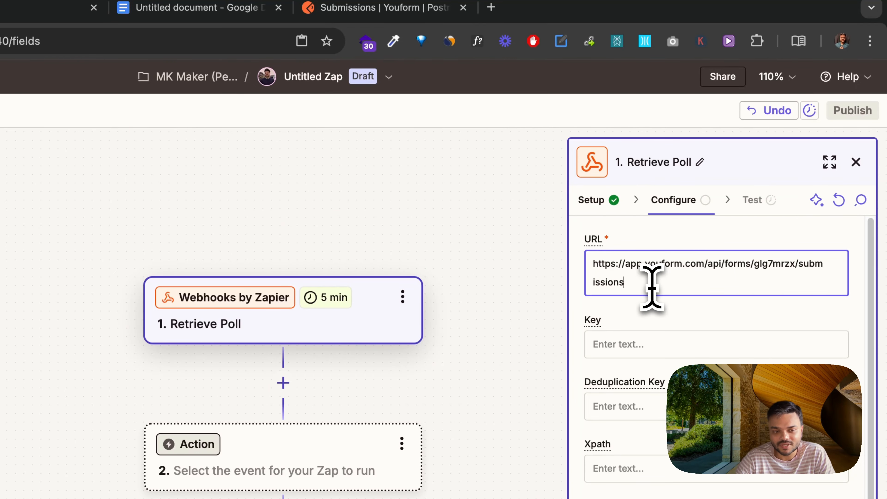
Step: Look up the optional parameters in the Submissions documentation and append ?is_complete=0& to the Retrieve Poll URL in Zapier
click(402, 7)
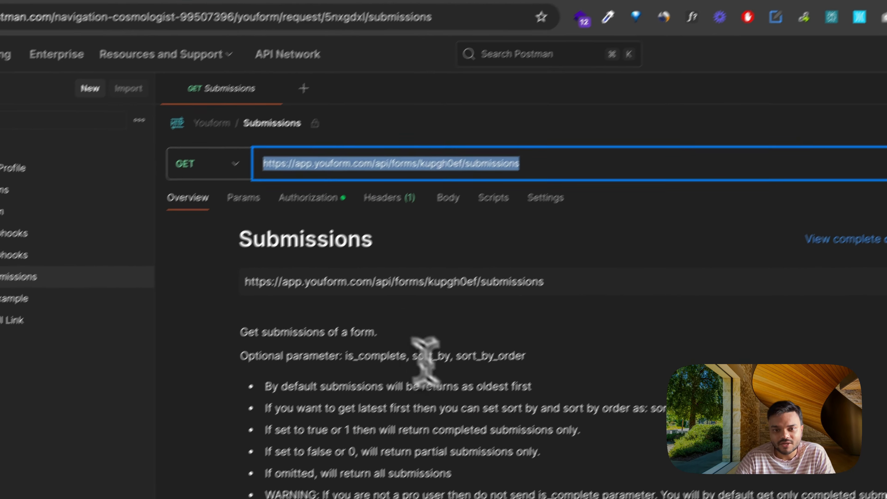
scroll(425, 360, down, 2)
double_click(380, 356)
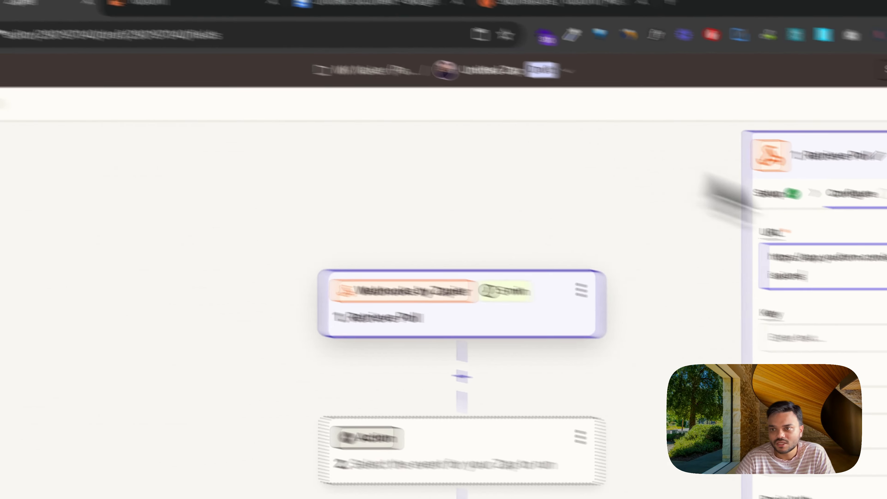
text(?)
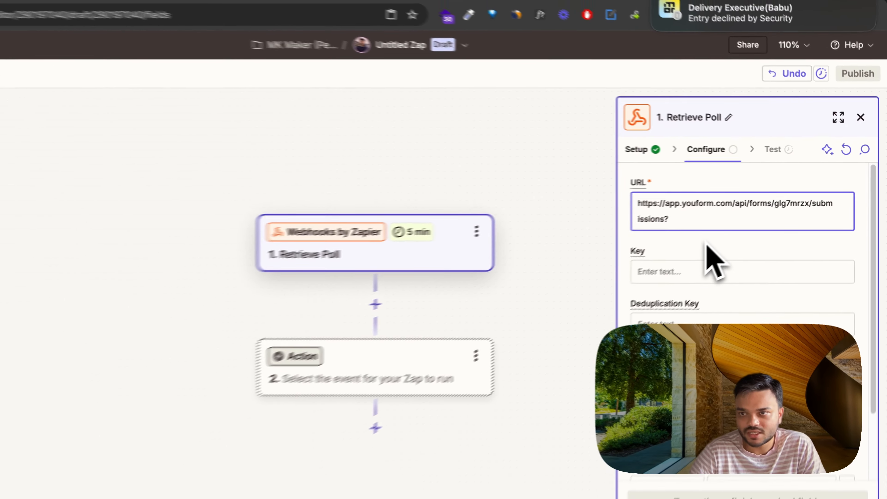
text(is_complete)
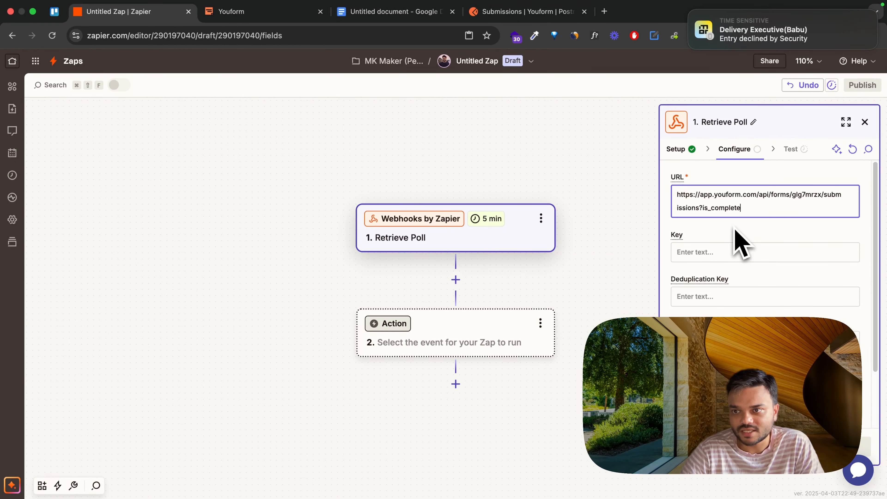
text(=0&)
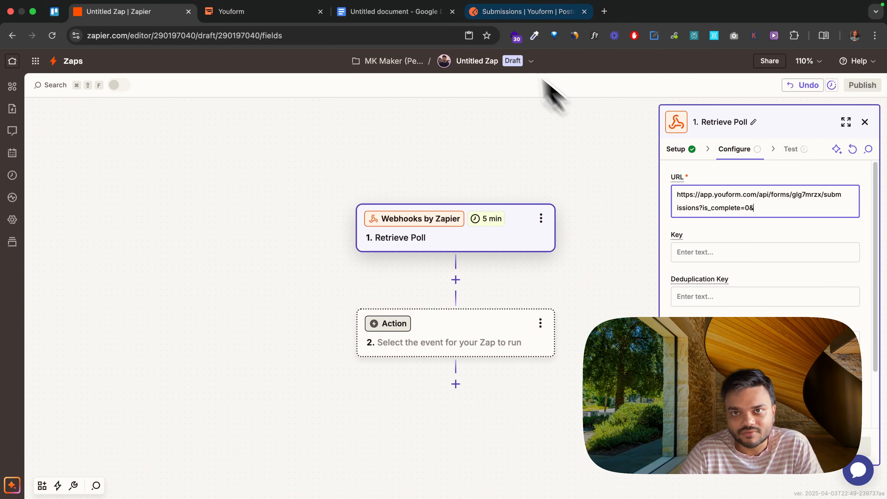
Step: Copy sort_by=created_at&sort_by_order=desc from the Submissions documentation and append it to the Retrieve Poll URL in Zapier
click(489, 14)
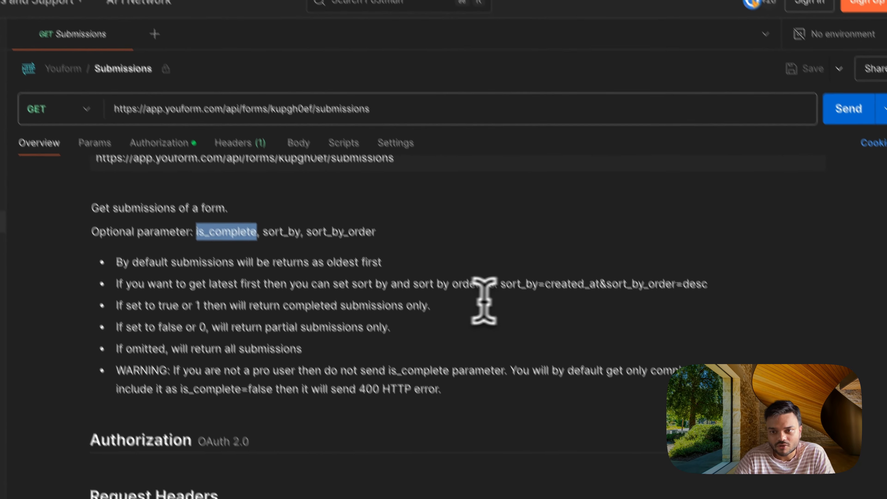
drag(554, 348, 755, 349)
key(super+c)
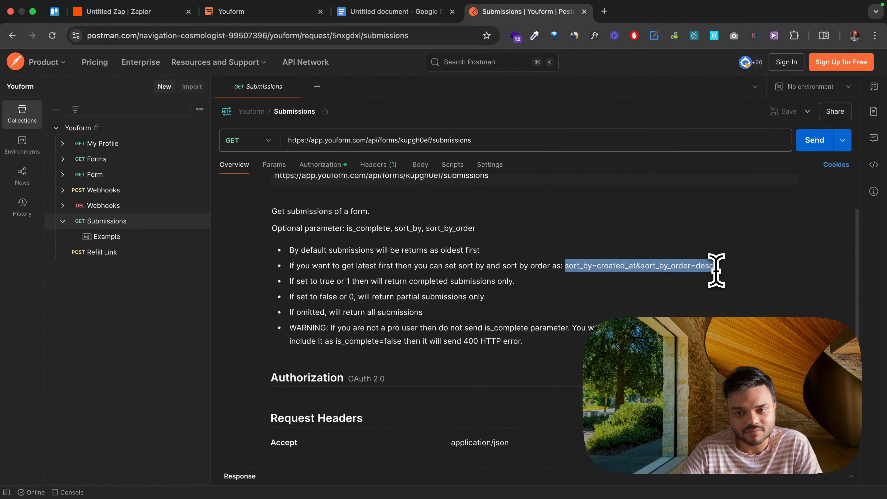
click(140, 11)
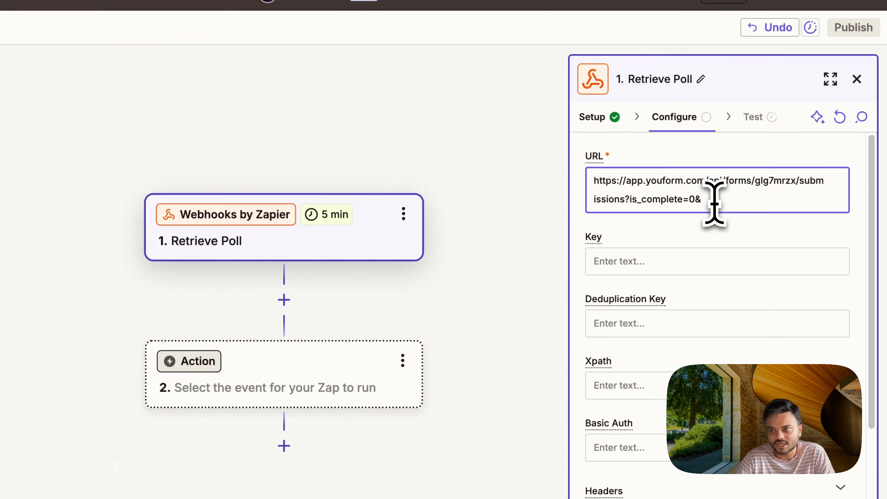
key(super+v)
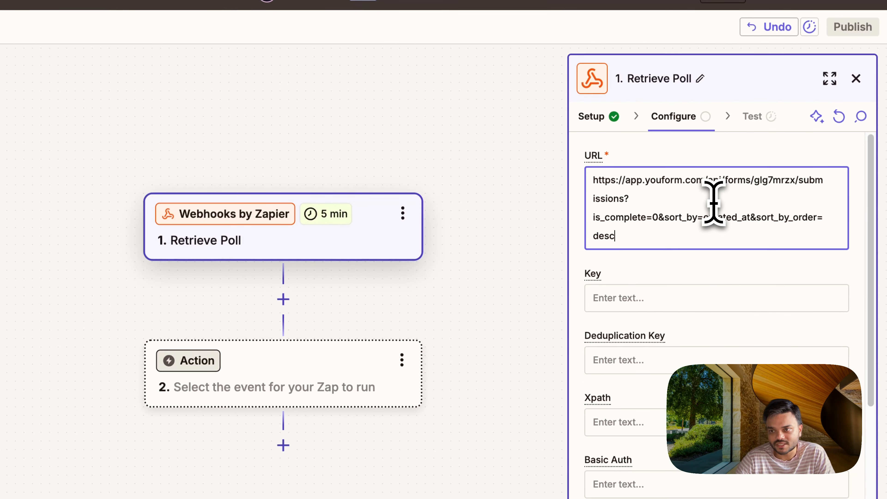
drag(625, 239, 583, 183)
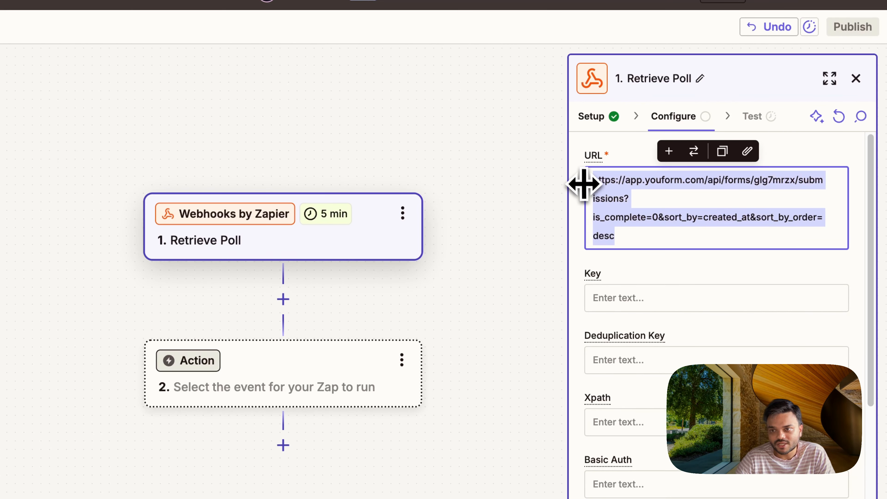
click(625, 238)
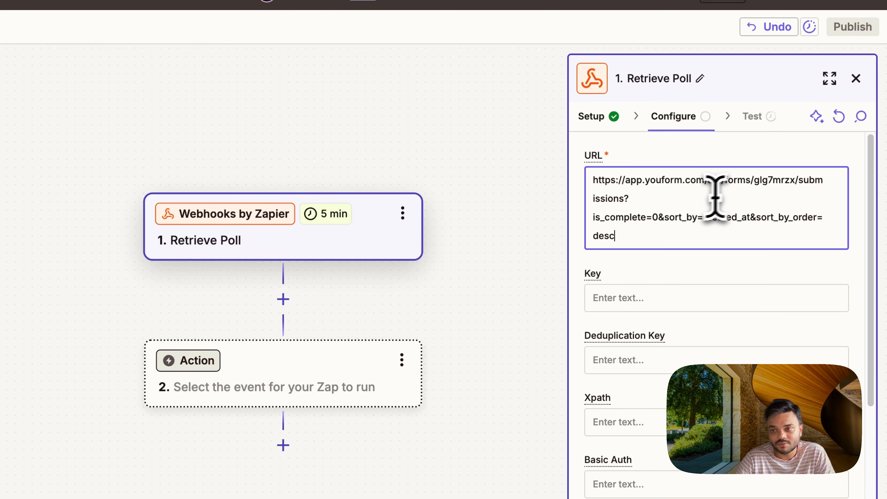
click(773, 184)
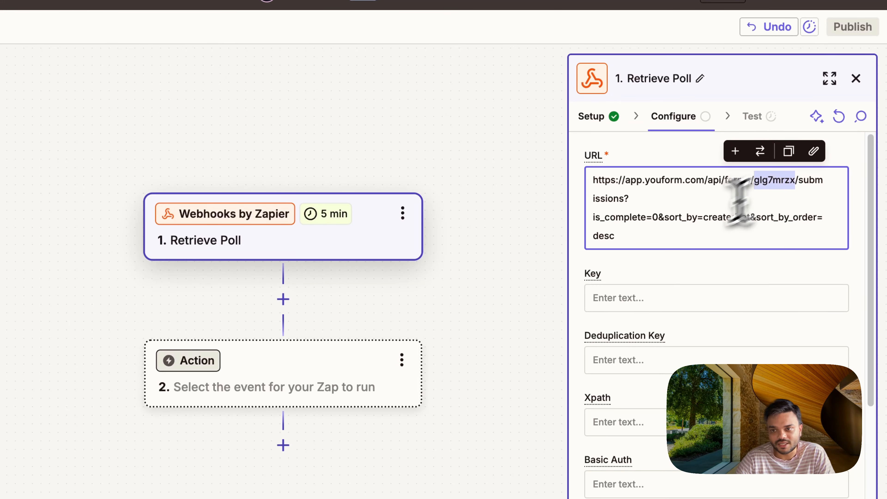
drag(650, 234, 598, 182)
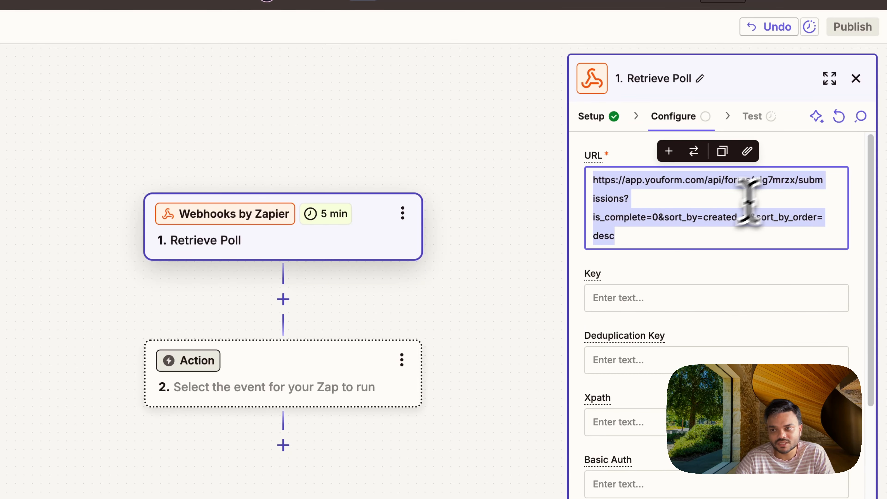
double_click(764, 181)
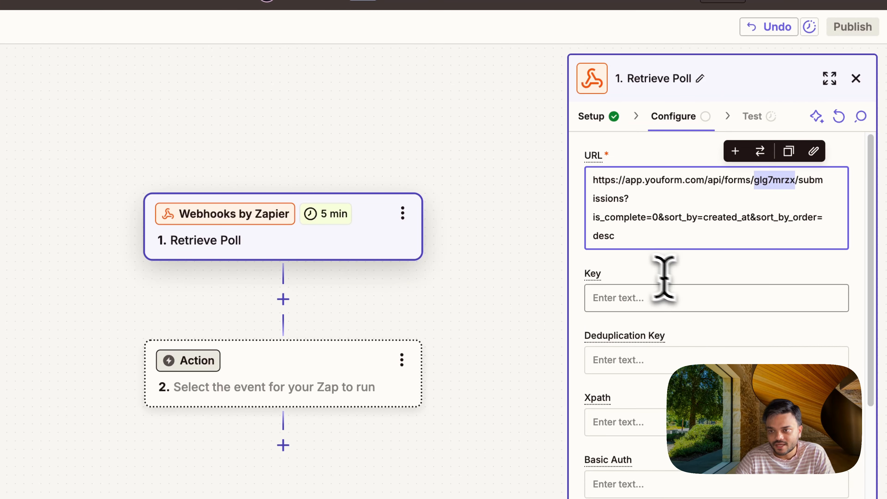
Step: Set the Retrieve Poll trigger's Key to data.data
click(659, 300)
text(data)
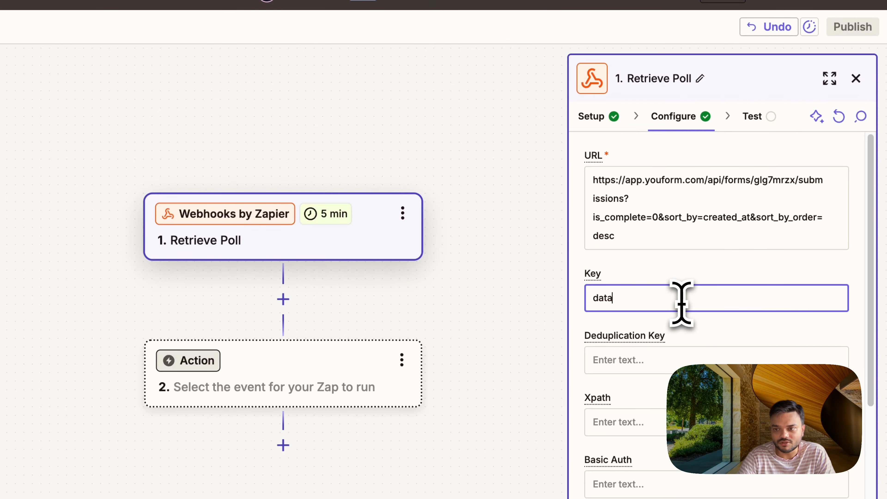
text(.data)
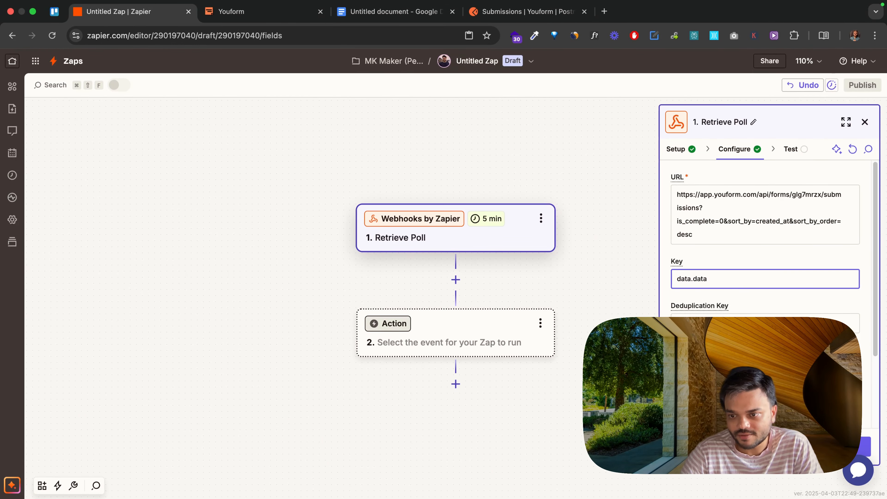
Step: Paste the header name into the first entry under Headers in the Retrieve Poll configuration
scroll(765, 244, down, 3)
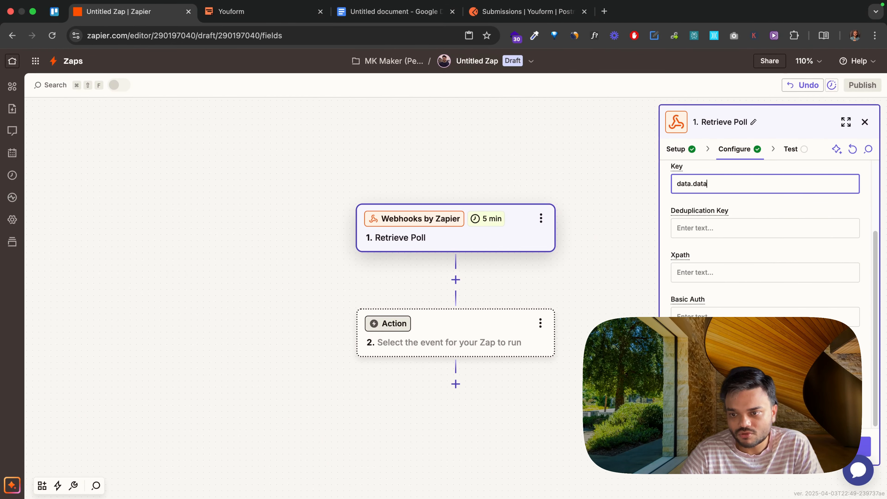
click(696, 363)
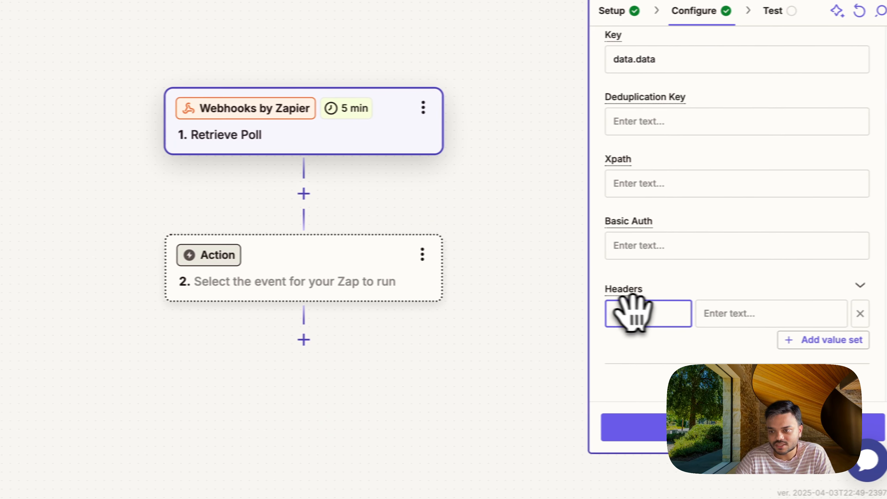
text(Authorization)
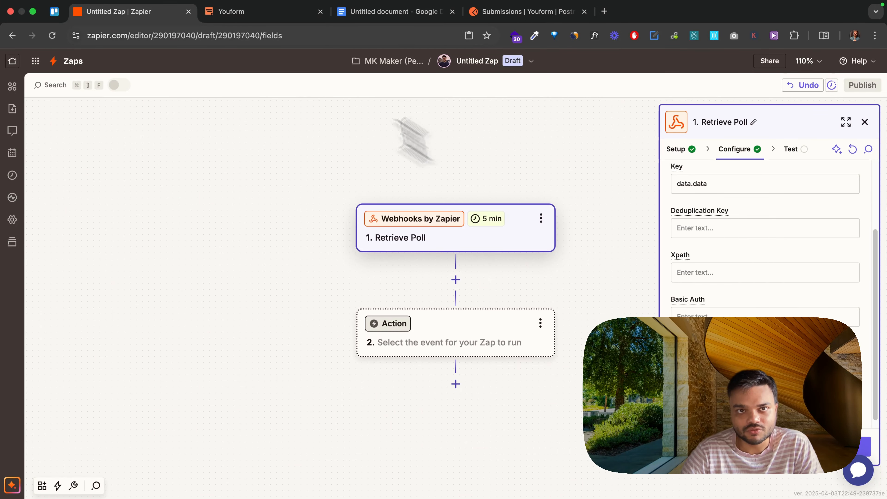
Step: Leave the Youform Support form in Youform and open the account settings at the API Tokens section
click(272, 15)
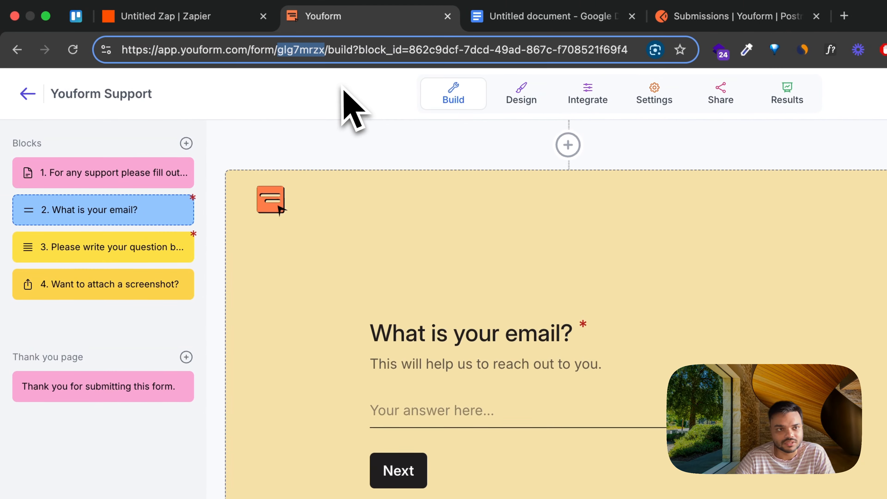
click(28, 93)
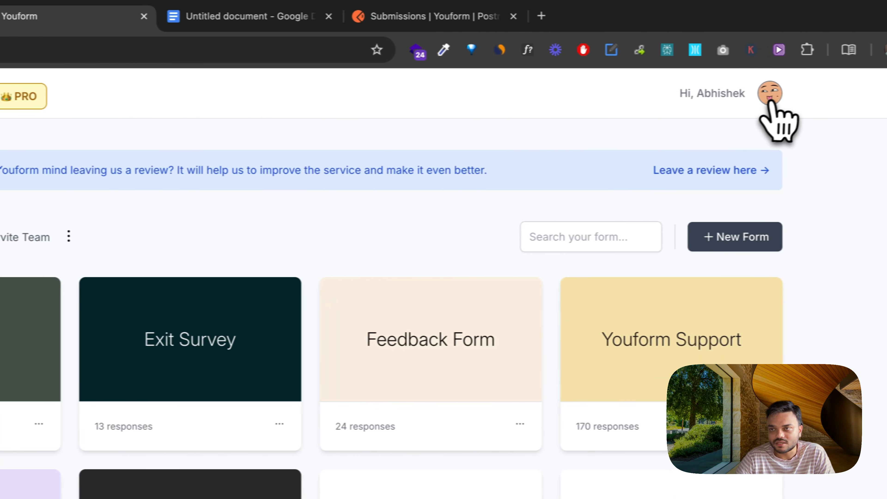
click(761, 98)
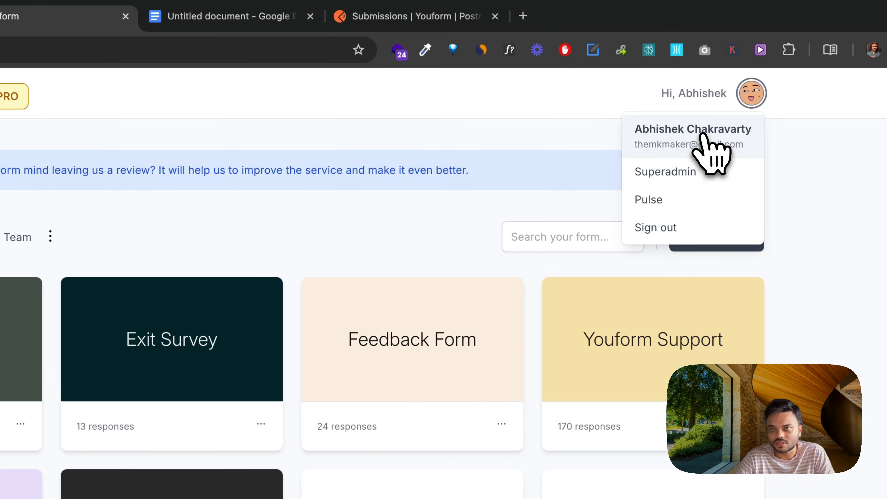
click(709, 140)
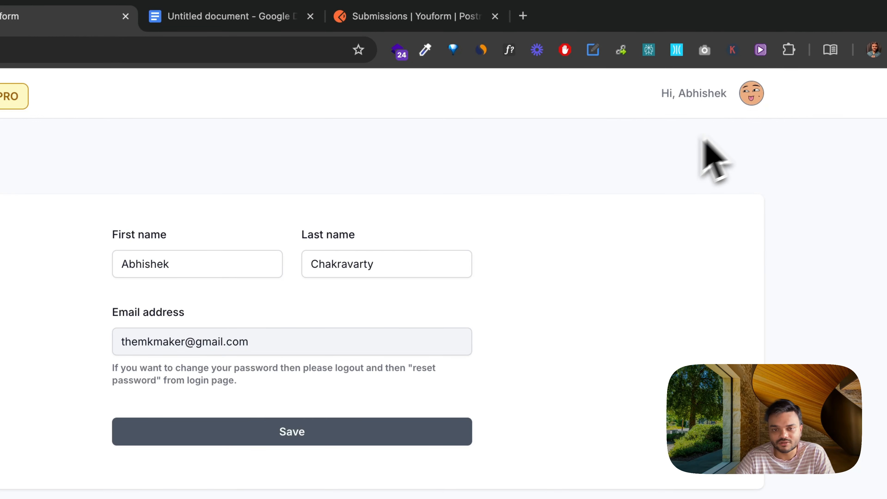
scroll(570, 297, down, 8)
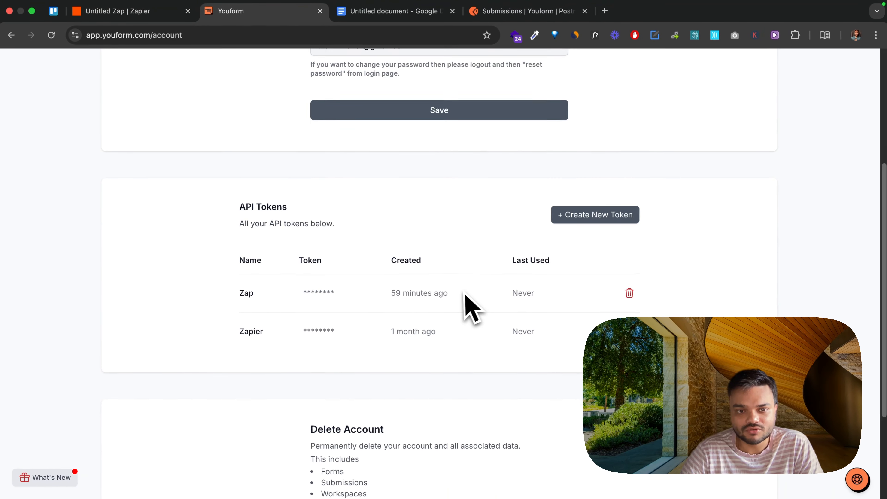
scroll(465, 293, up, 1)
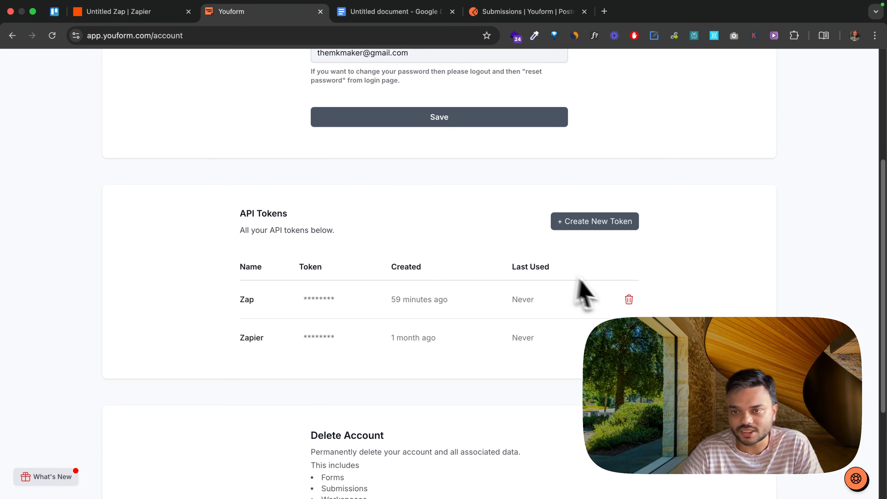
Step: Create a new API token named Demo
click(598, 224)
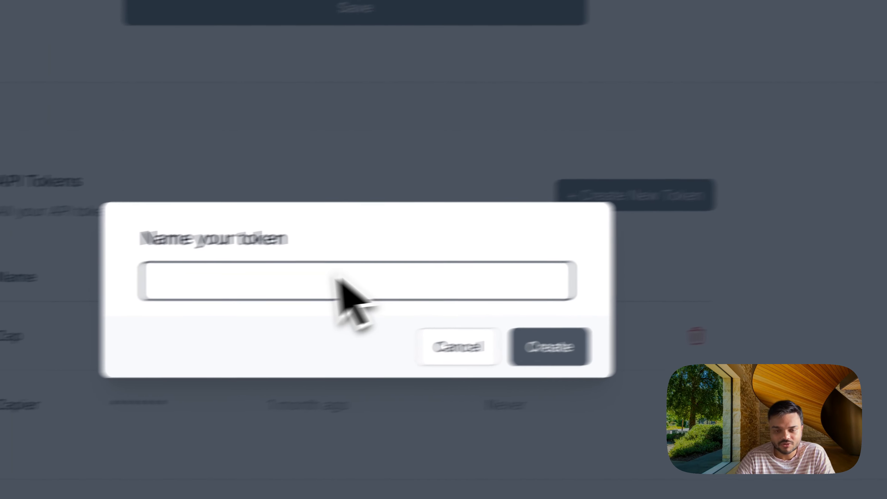
text(Demo)
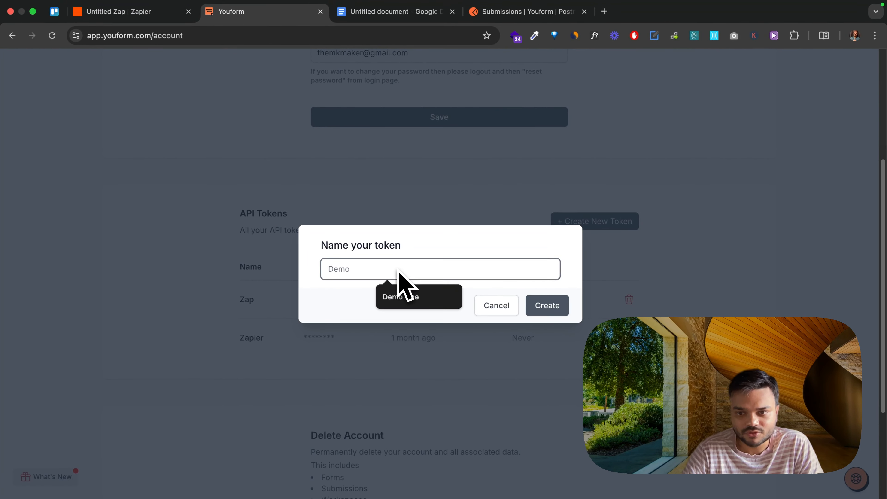
key(Return)
Step: Return to the Zap in Zapier and paste the API token as the header's value in the Retrieve Poll configuration
click(140, 13)
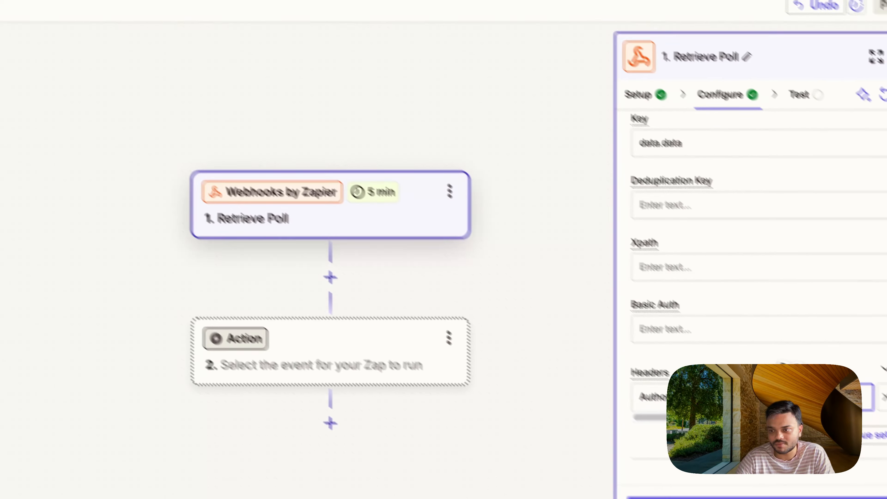
right_click(731, 357)
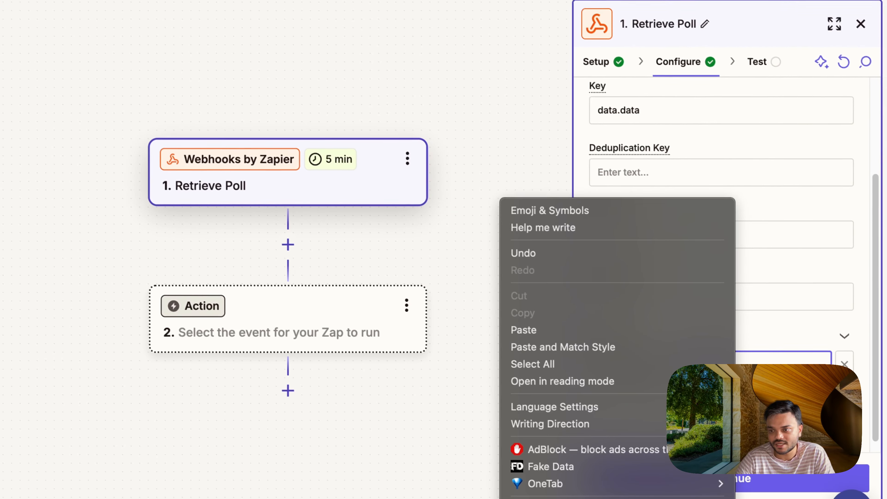
click(654, 326)
scroll(737, 217, up, 8)
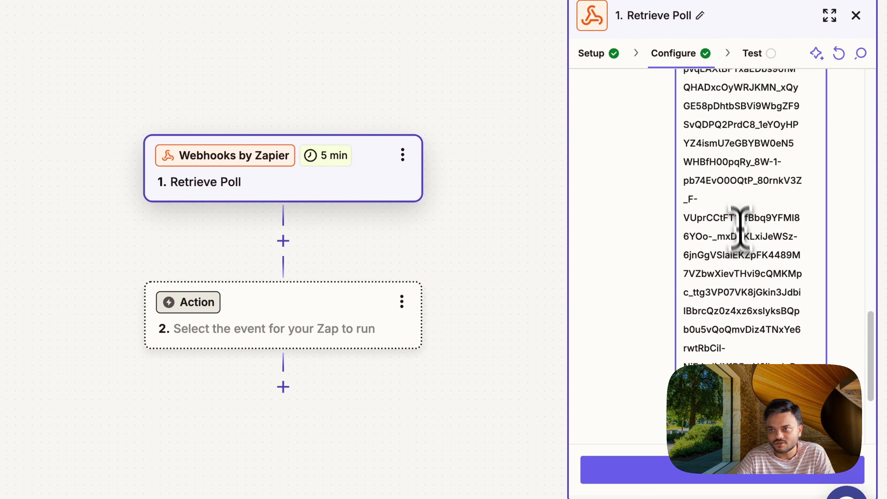
Step: Review the URL, Key and Headers entries of the Retrieve Poll configuration and the API Tokens list in the Youform account
scroll(738, 210, up, 3)
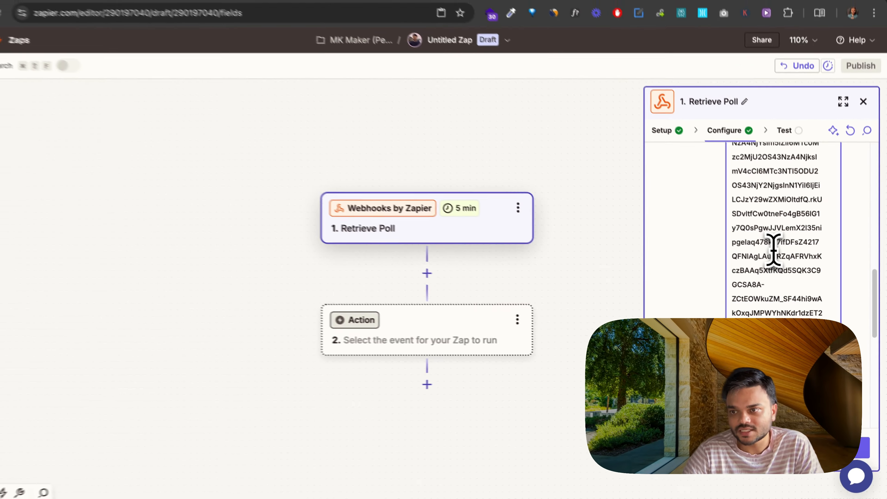
scroll(774, 249, up, 5)
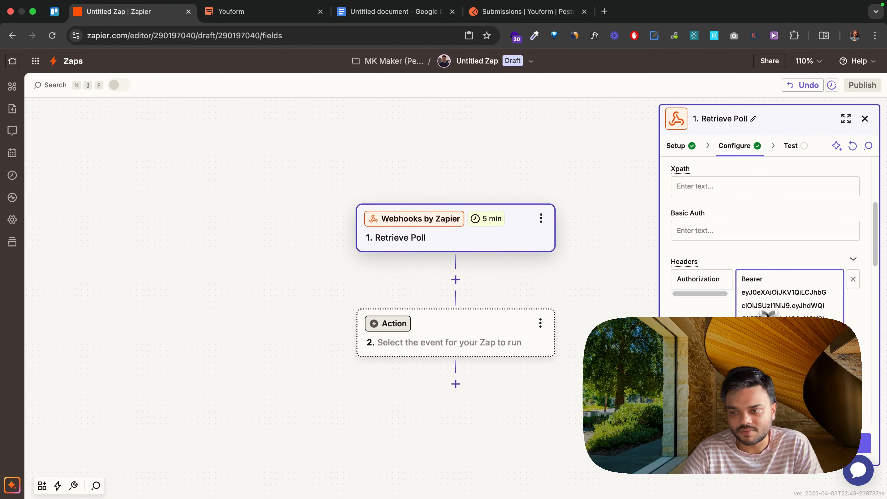
scroll(768, 238, down, 10)
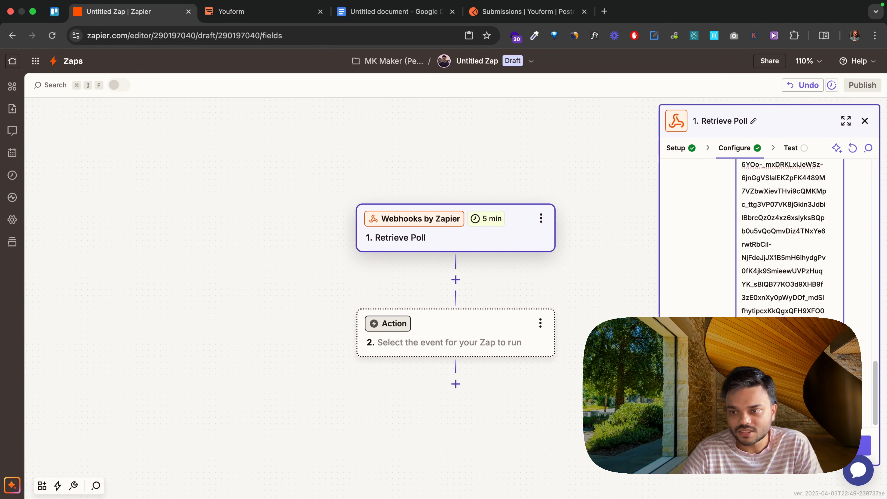
scroll(768, 238, up, 10)
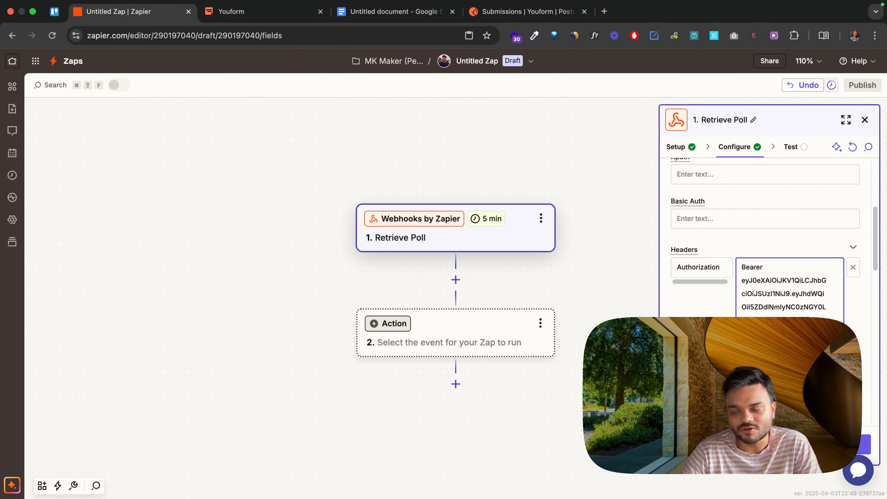
scroll(768, 238, up, 5)
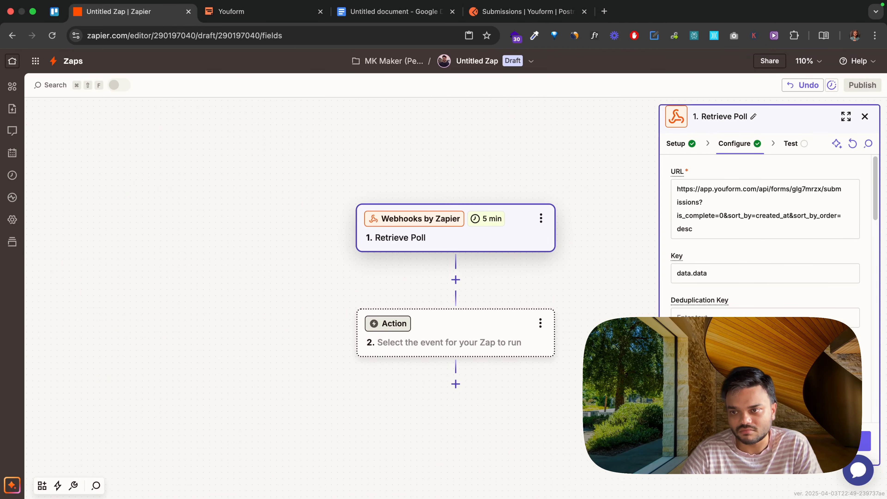
scroll(769, 237, down, 10)
scroll(768, 238, down, 10)
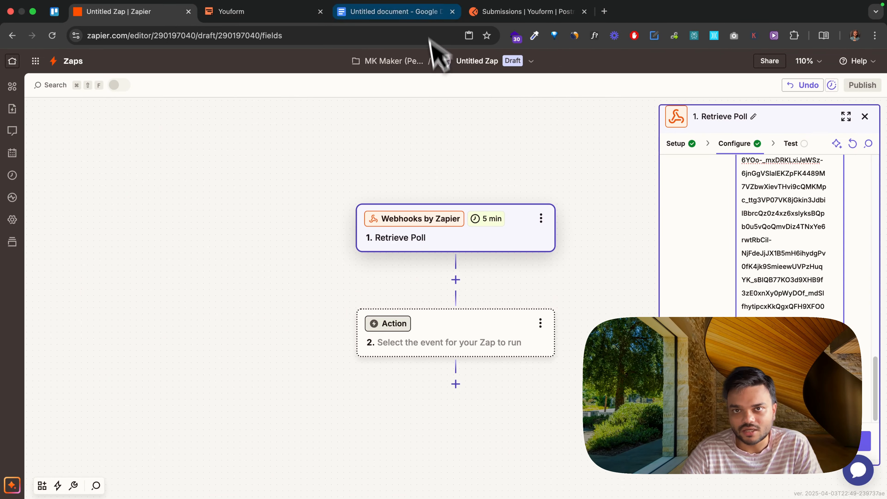
click(297, 14)
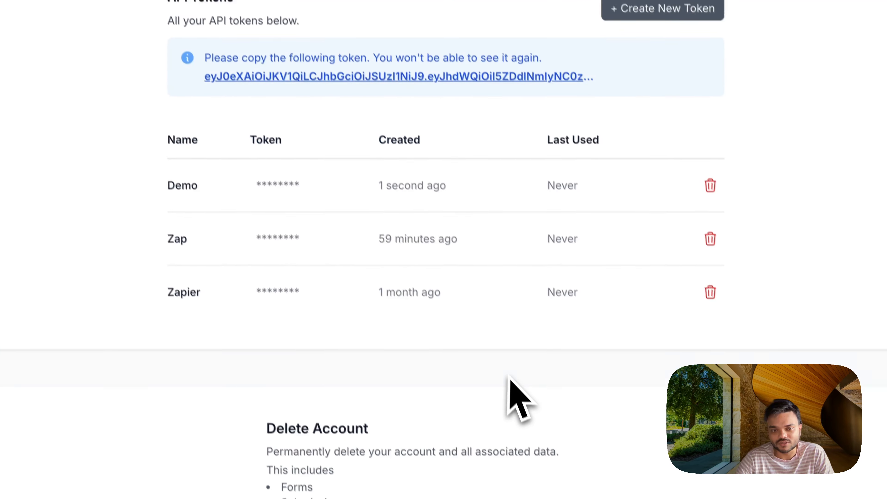
click(168, 15)
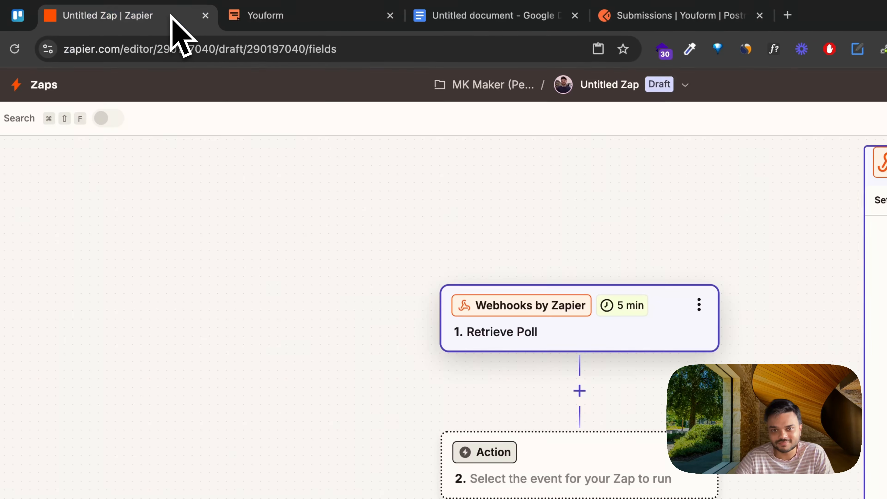
scroll(724, 354, up, 12)
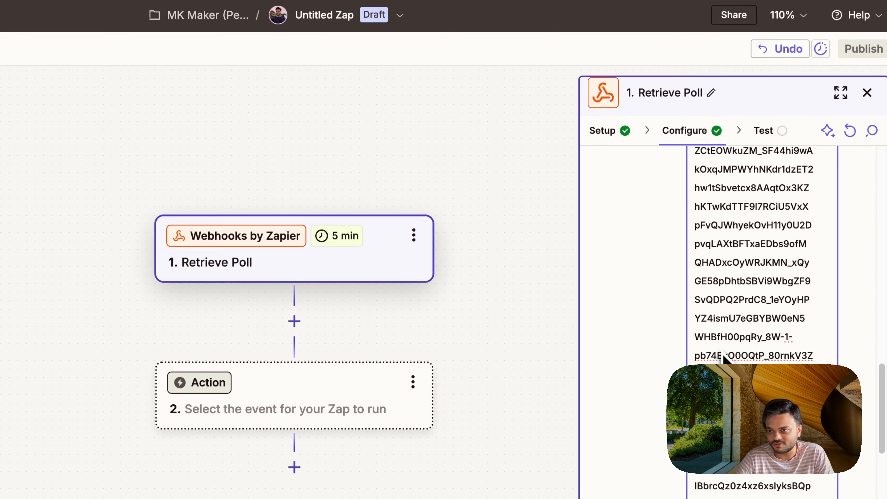
scroll(720, 351, up, 10)
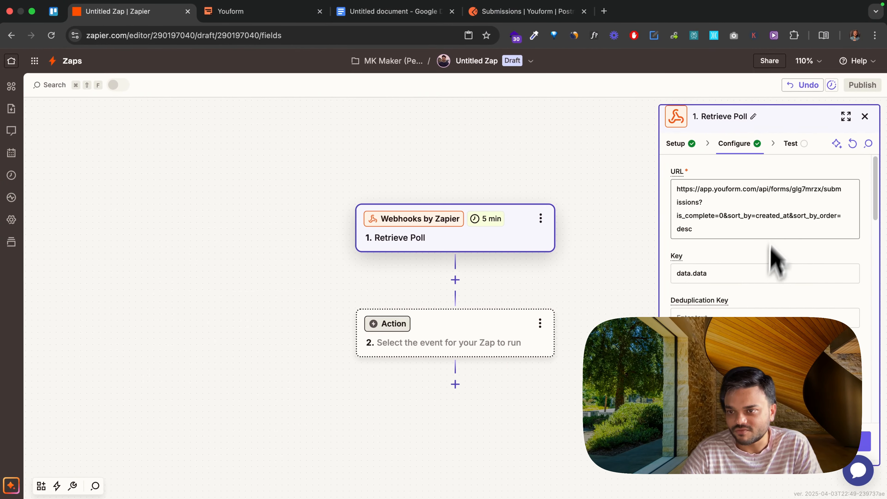
Step: Continue from the Retrieve Poll configuration to its test
scroll(740, 365, down, 9)
scroll(775, 312, down, 10)
click(770, 446)
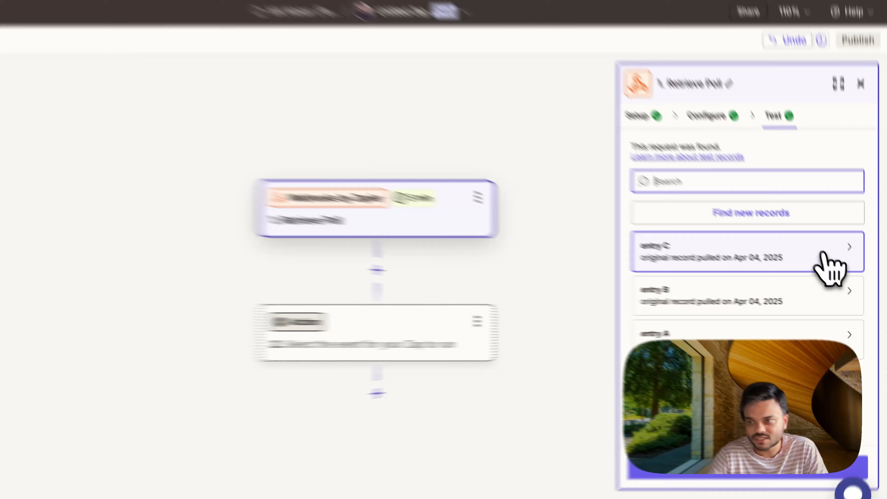
Step: Open the entry C test record and examine the answer stored under its data field
click(837, 268)
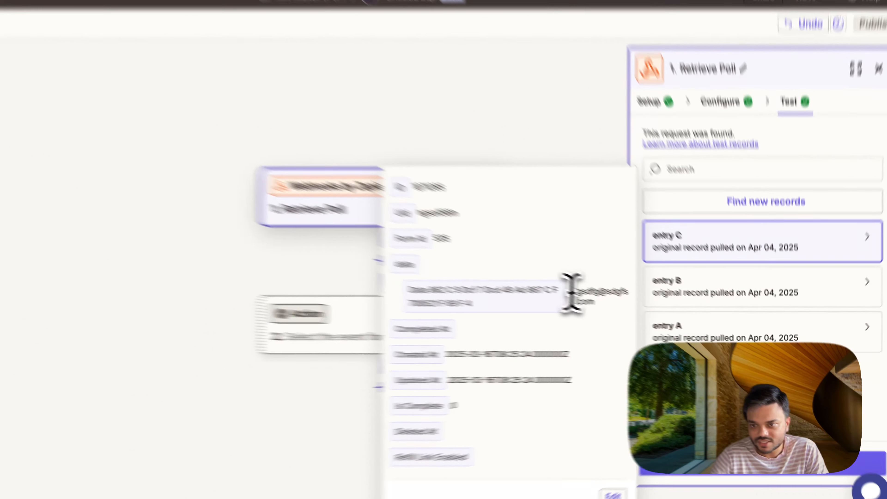
drag(613, 306, 635, 317)
click(502, 277)
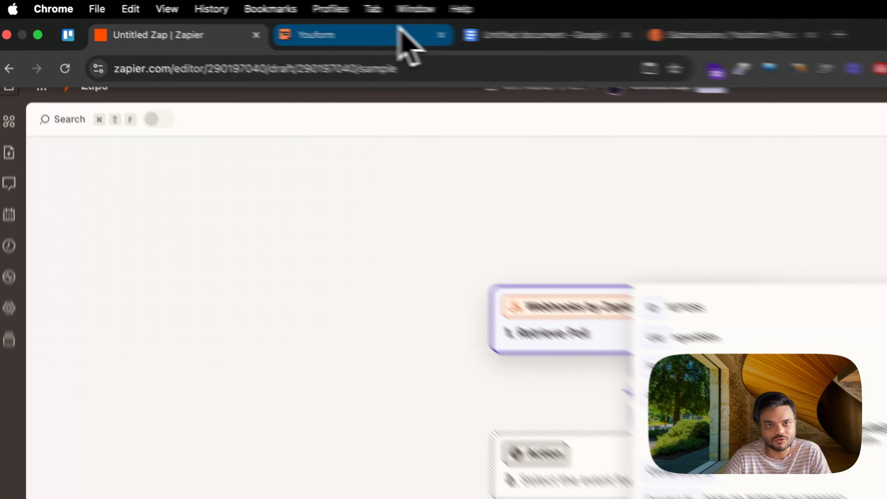
Step: Switch to Youform, open the Youform Support form and check the block ID of the "What is your email?" question
click(297, 11)
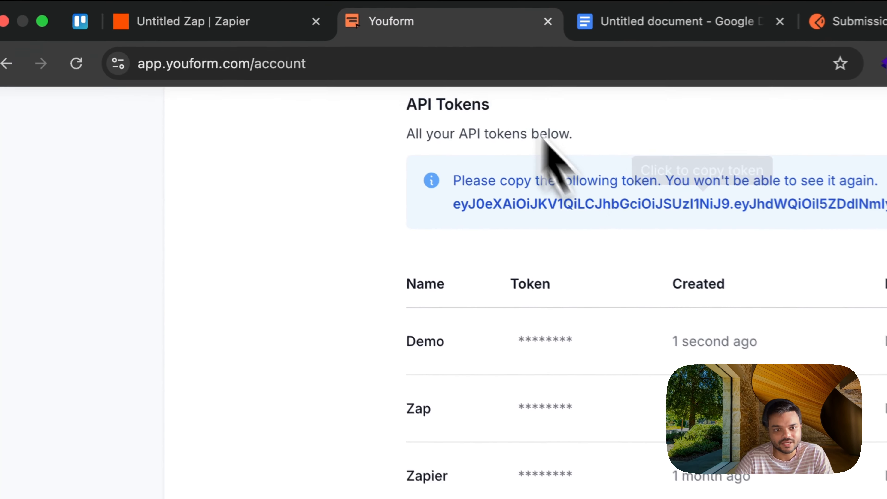
scroll(590, 241, up, 10)
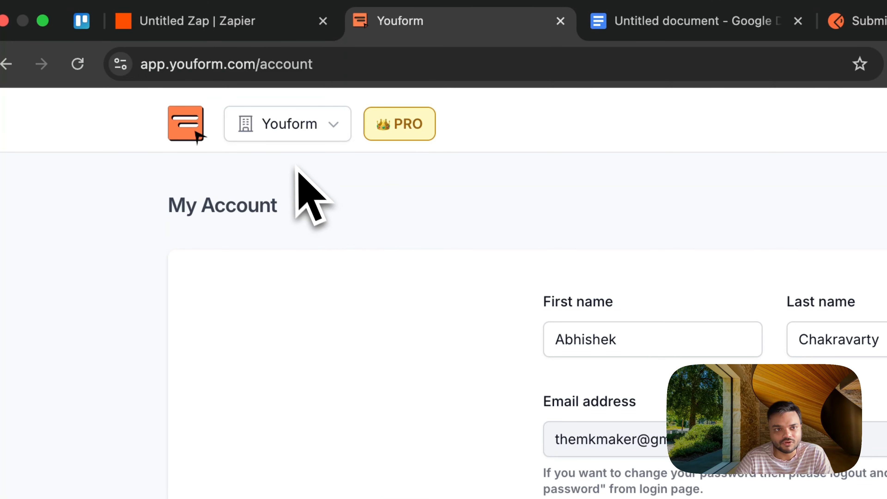
click(191, 132)
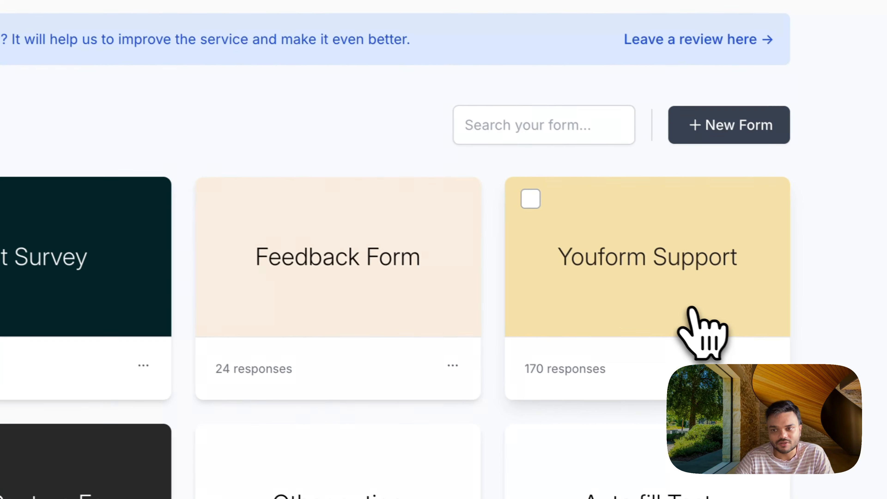
click(693, 311)
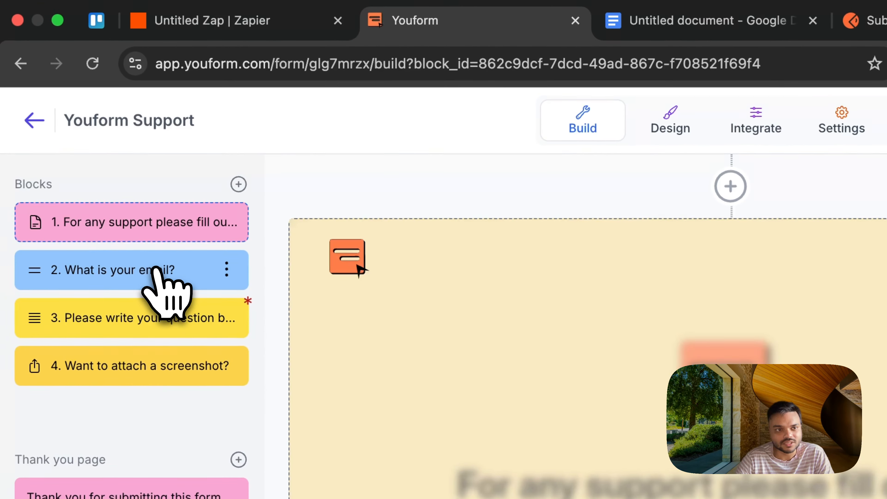
click(155, 270)
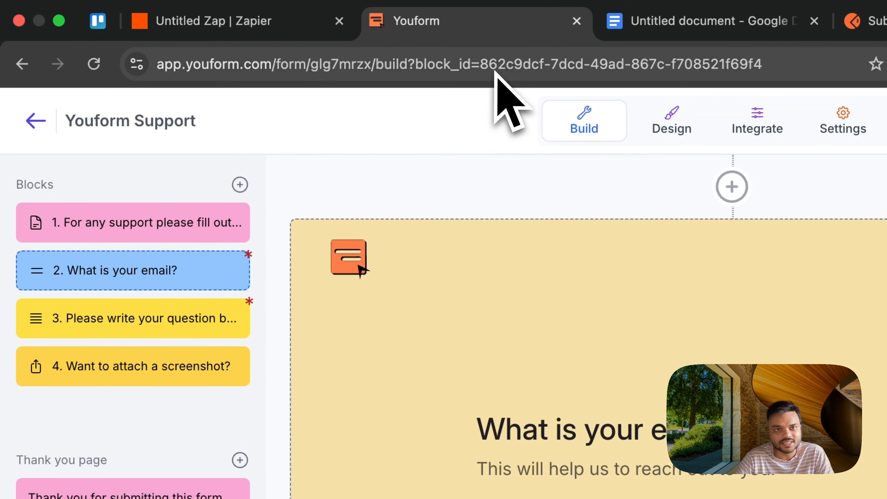
click(483, 66)
click(486, 70)
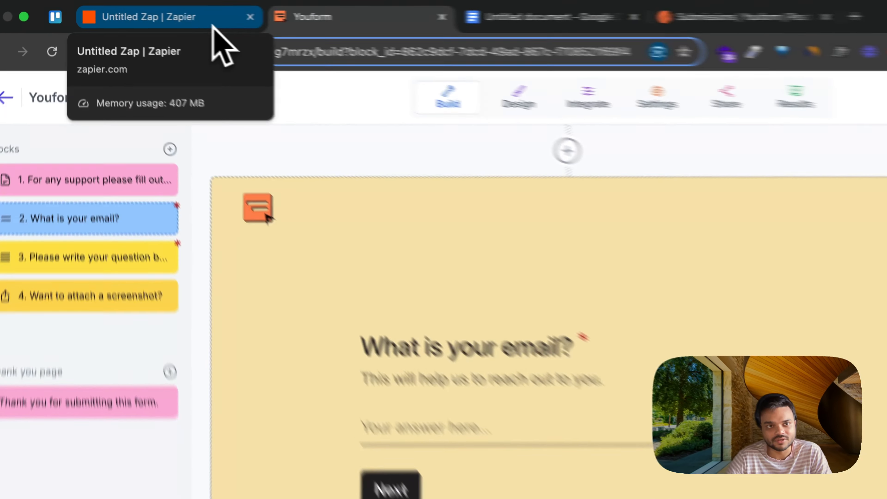
Step: Return to the Zap in Zapier and compare entry C's data field name and email answer with that question block
click(165, 14)
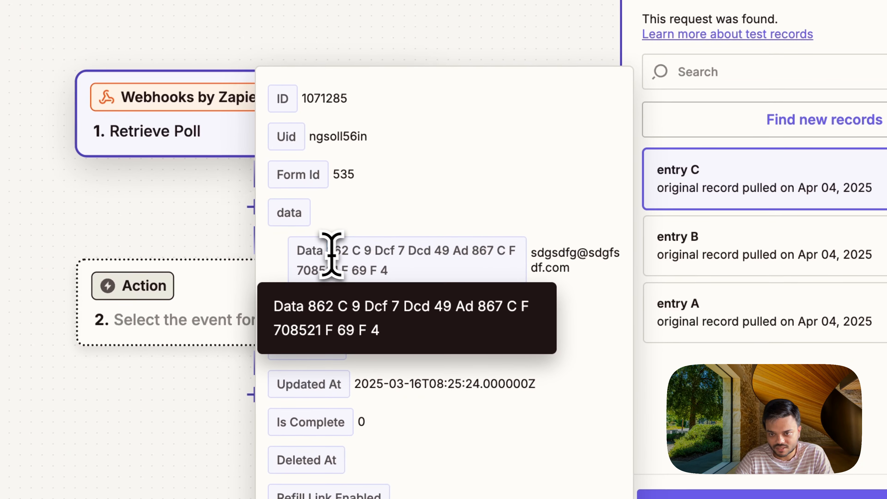
drag(234, 310, 319, 347)
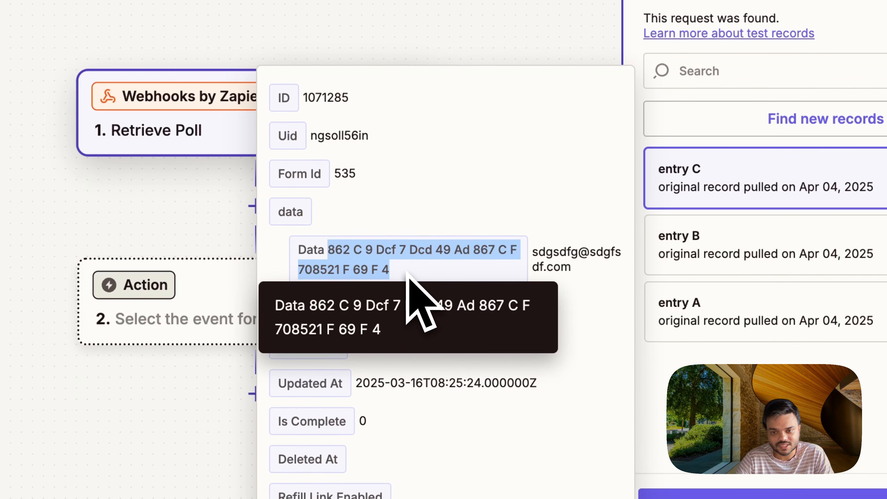
click(401, 271)
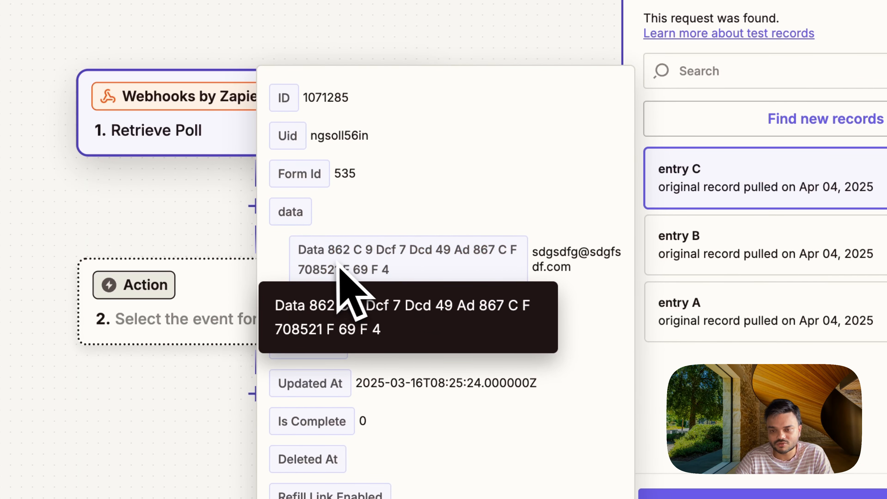
drag(327, 250, 383, 269)
click(433, 272)
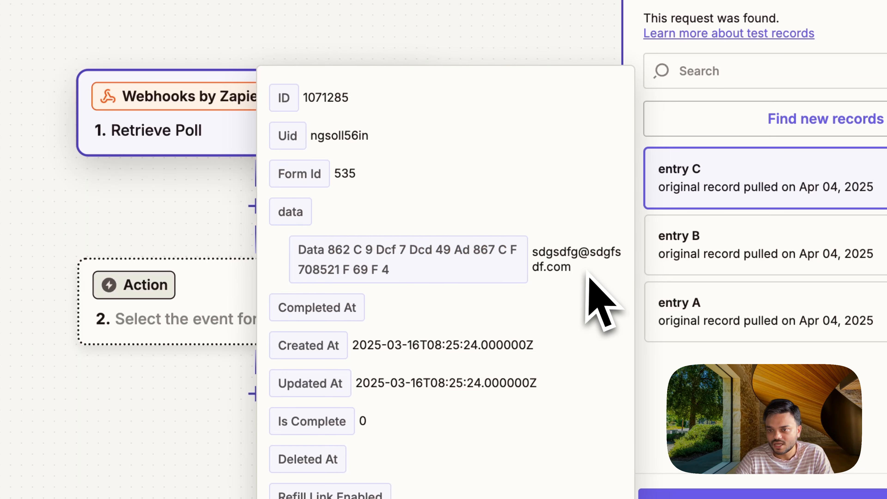
drag(569, 267, 531, 247)
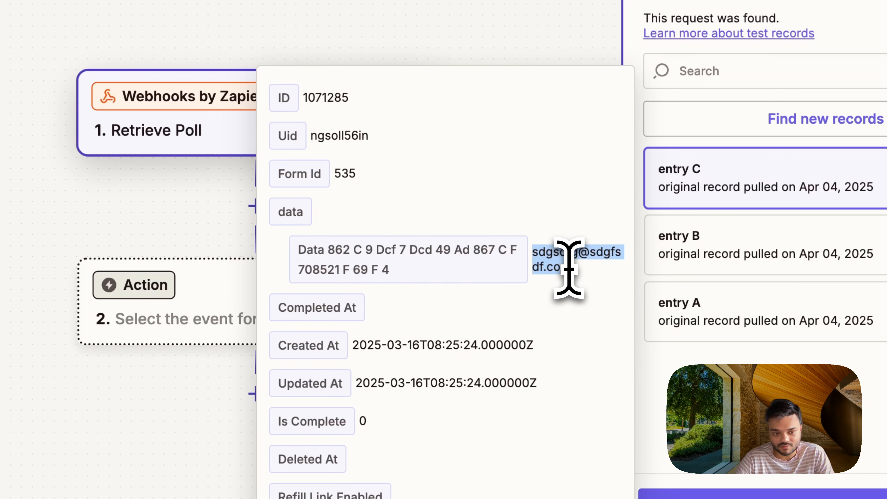
drag(584, 283, 520, 256)
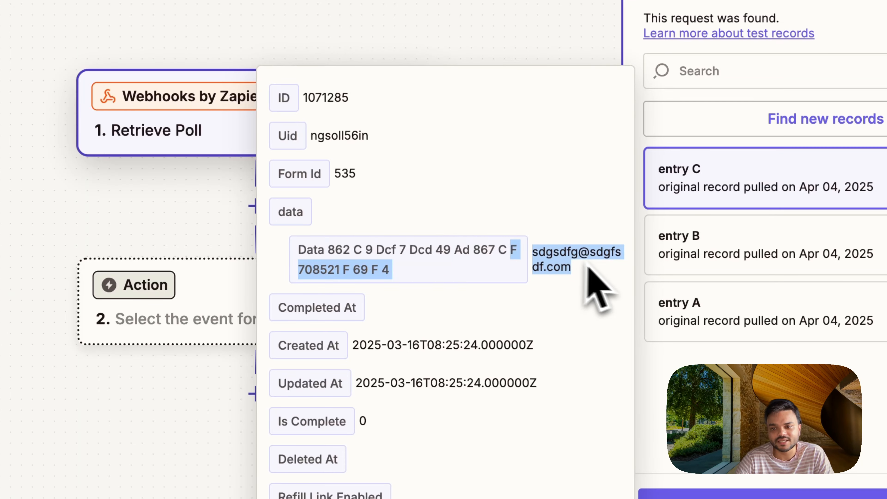
click(606, 269)
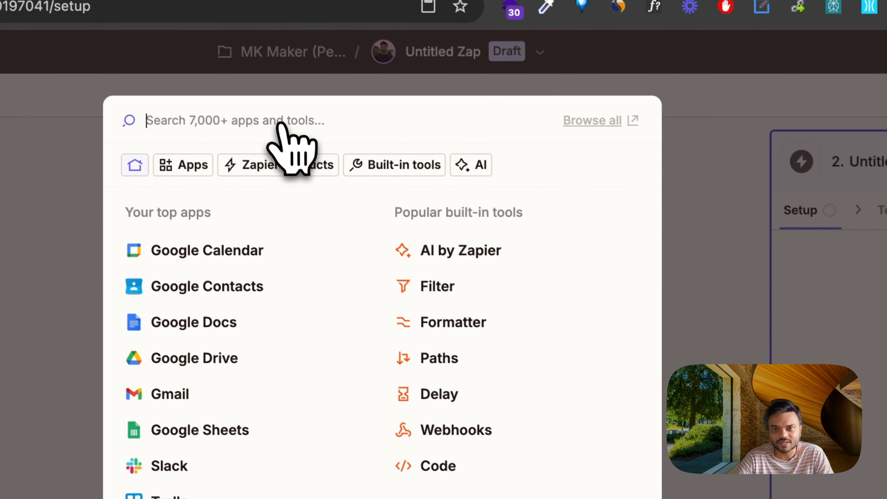
Step: Add Filter by Zapier as the Zap's second step
text(filter)
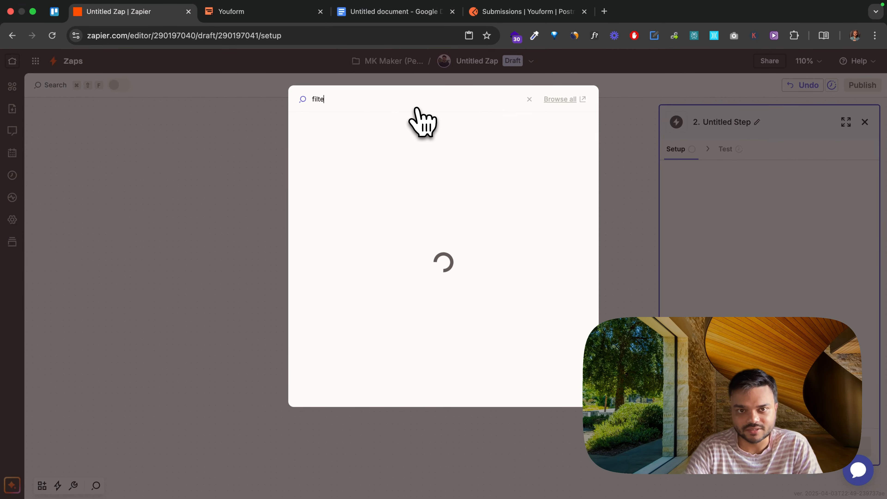
click(381, 128)
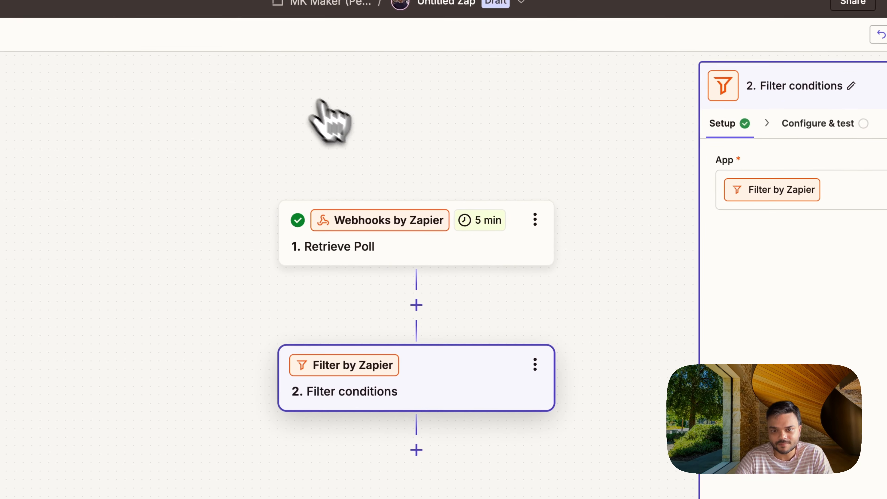
drag(590, 357, 568, 298)
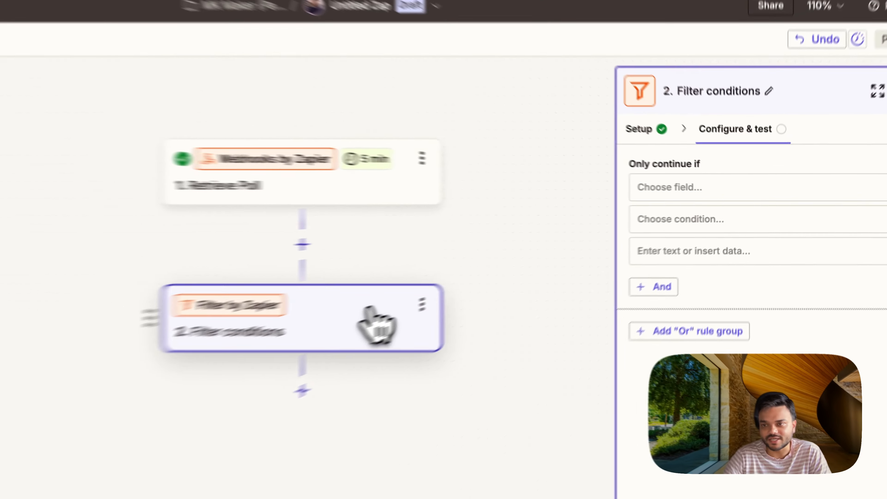
Step: Set the filter rule's field to Created At from Retrieve Poll and its condition to (Date/time) Before
click(765, 186)
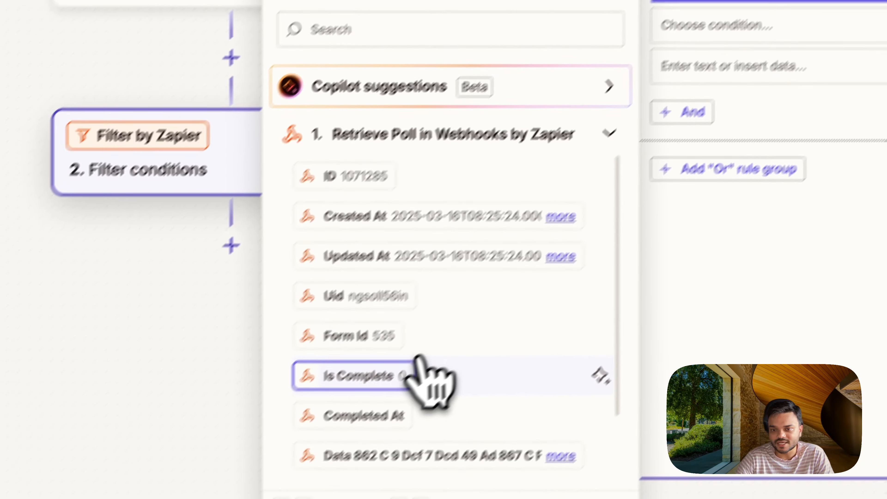
scroll(276, 489, down, 2)
scroll(506, 360, up, 3)
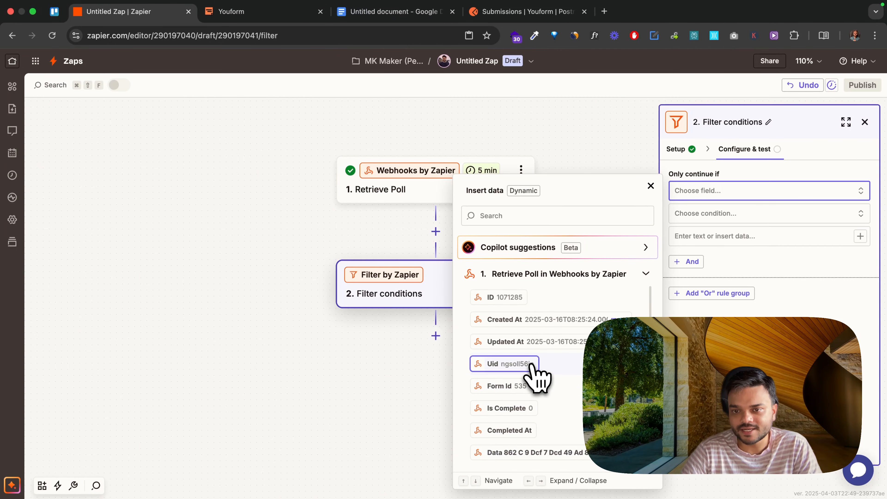
click(526, 323)
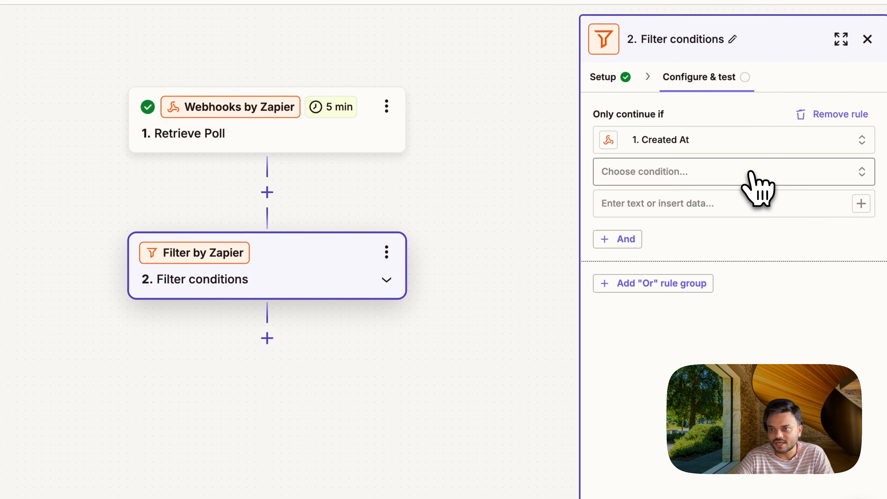
click(777, 215)
scroll(725, 321, down, 6)
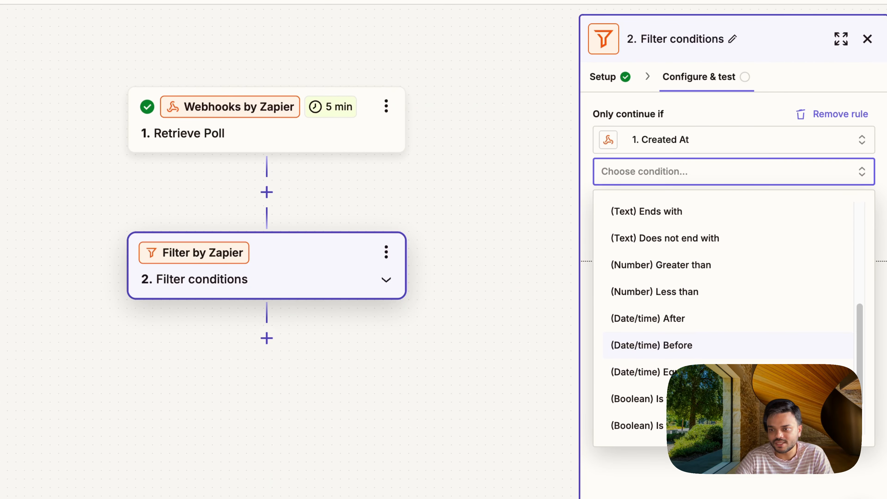
click(720, 345)
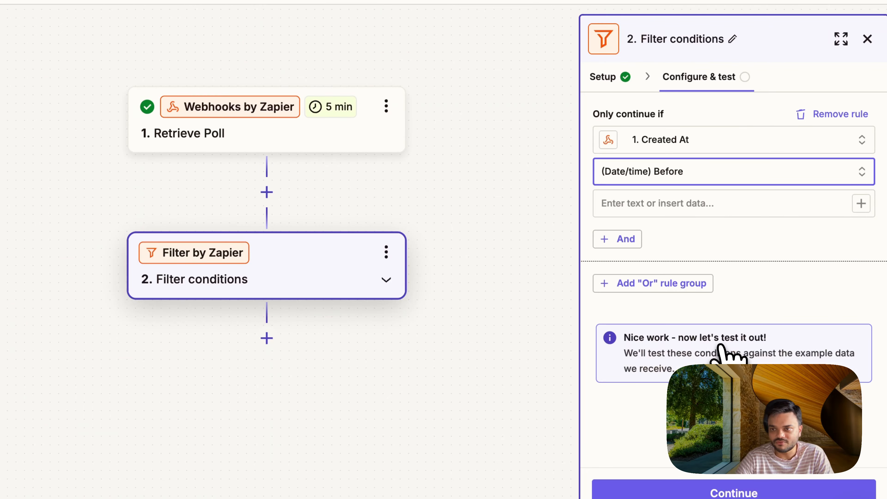
Step: Set the filter's comparison value to zap_meta_human_now: MM/DD/YY hh:mmAM/PM followed by -1, and test the filter
click(755, 204)
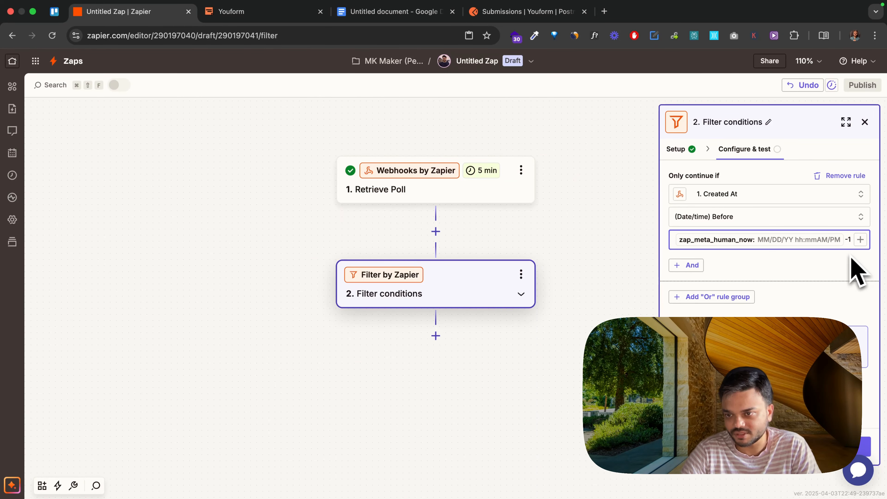
click(770, 447)
scroll(799, 362, down, 1)
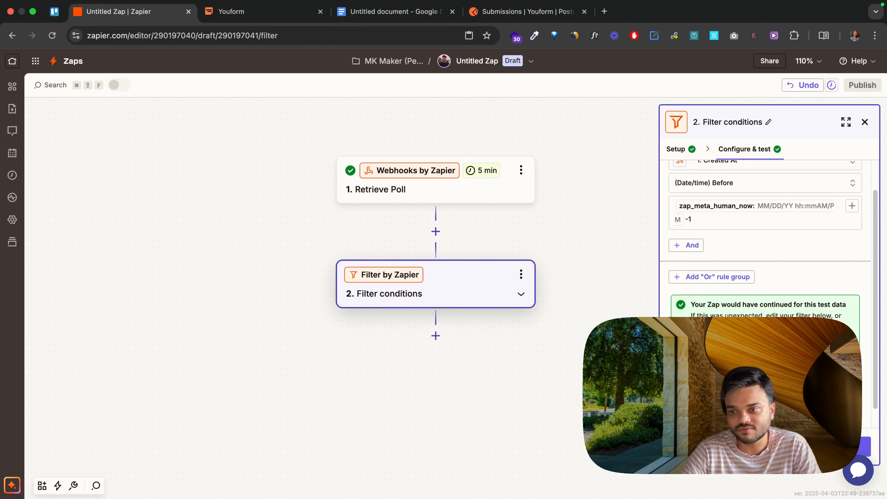
scroll(769, 350, down, 1)
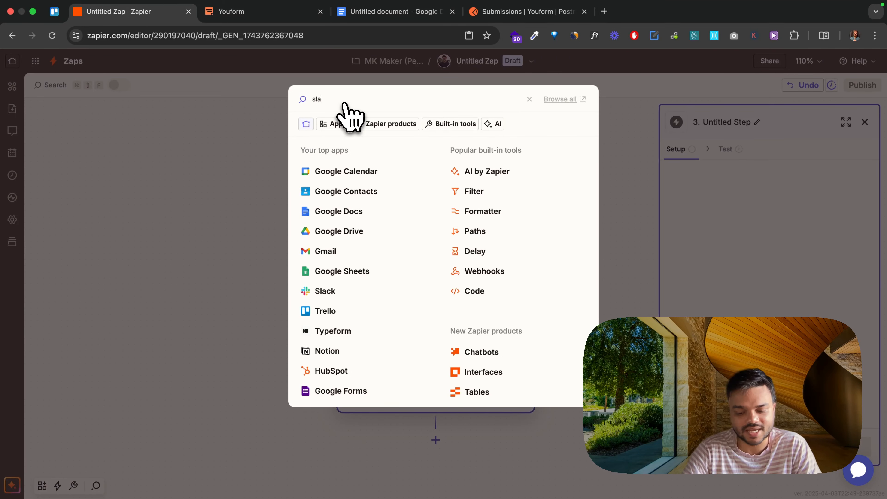
Step: Add Slack as the Zap's third step and set its action event to Send Direct Message
text(ck)
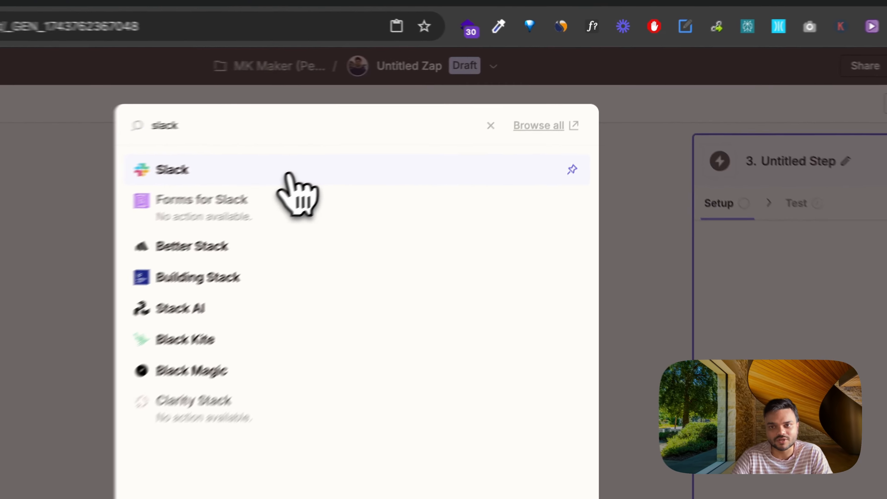
click(289, 174)
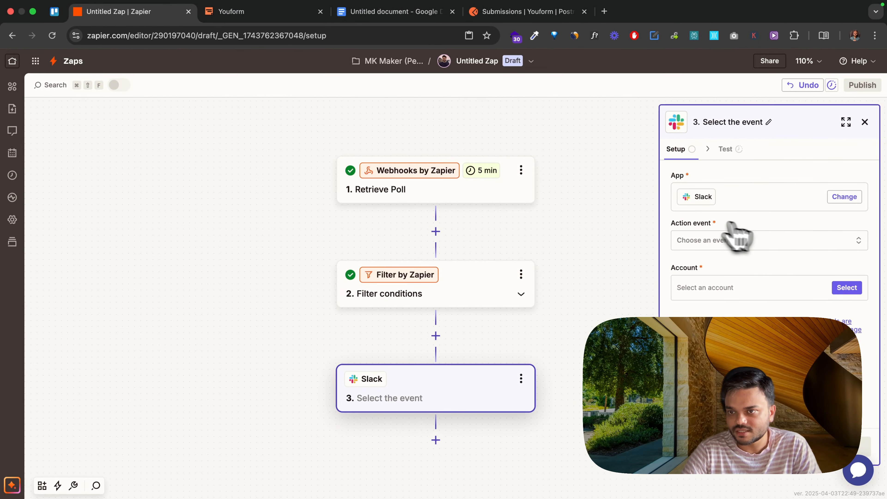
click(821, 244)
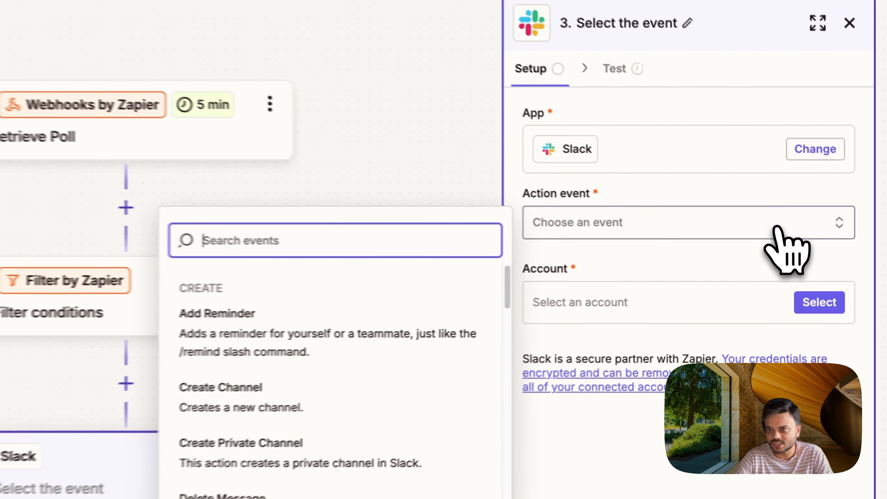
text(send)
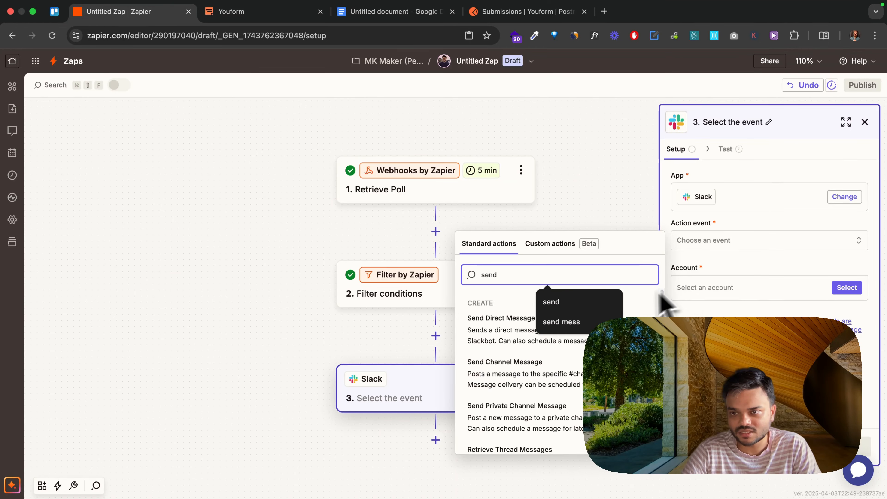
click(721, 268)
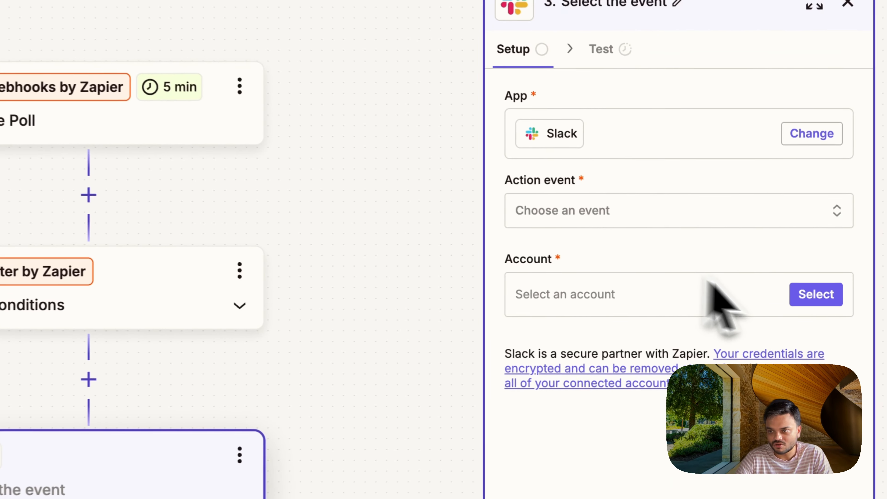
click(640, 224)
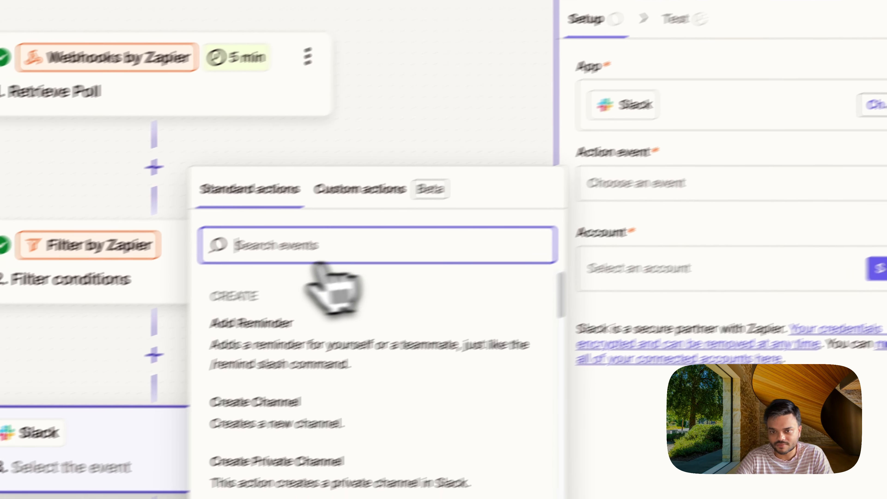
text(send m)
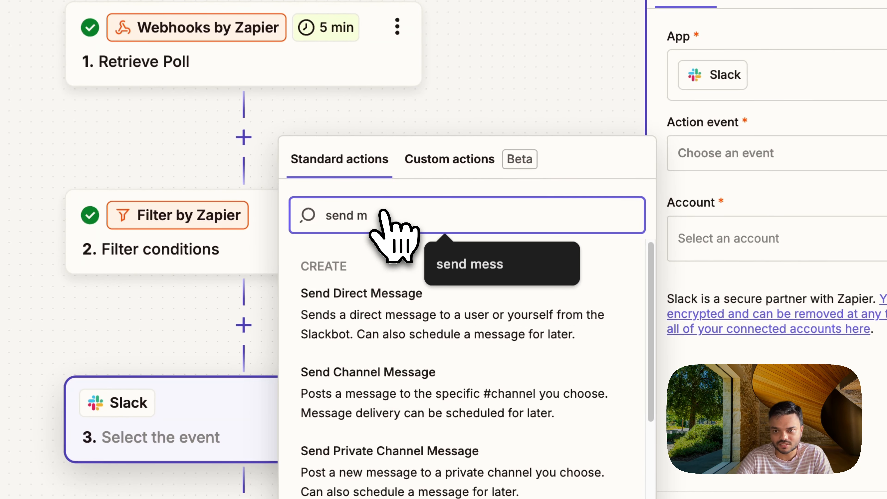
click(460, 313)
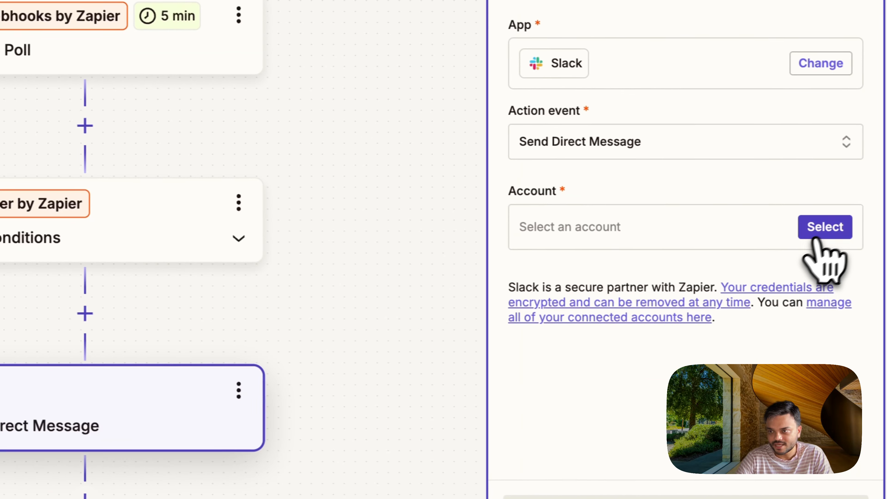
Step: Choose the connected OneUp Slack account for the direct message step and continue to its configuration
click(822, 227)
click(346, 297)
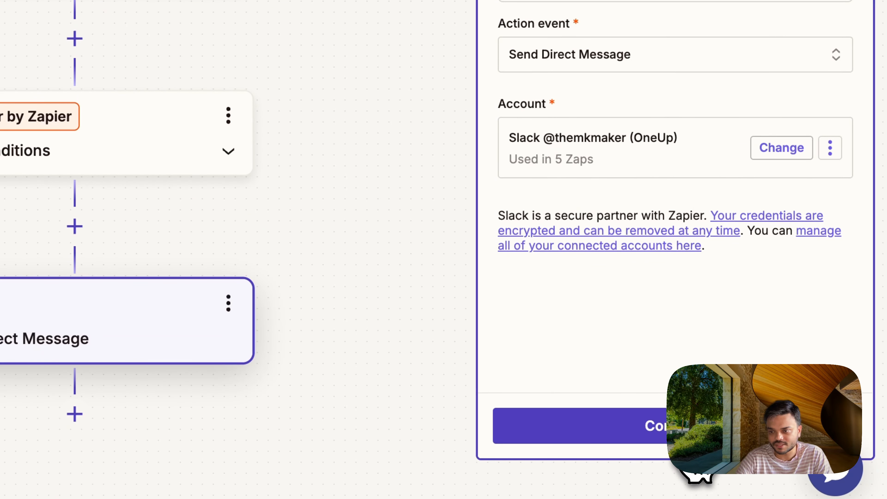
click(695, 435)
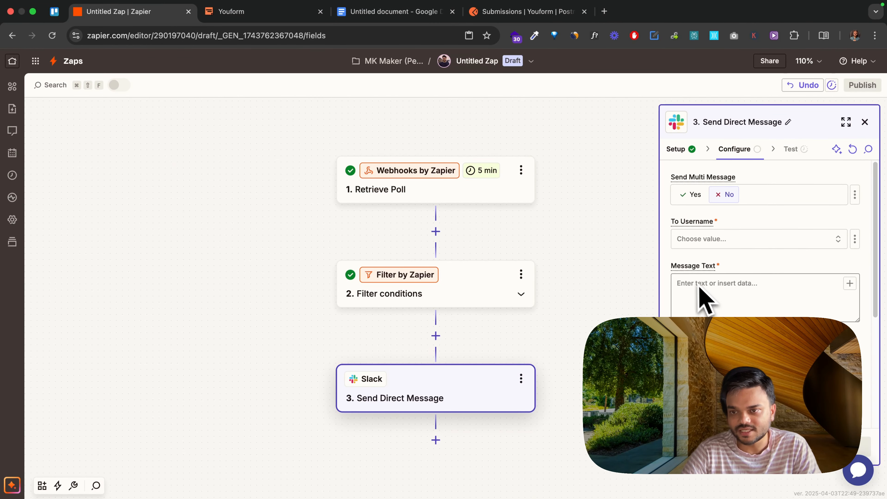
Step: Set the direct message's To Username to zapier
click(806, 239)
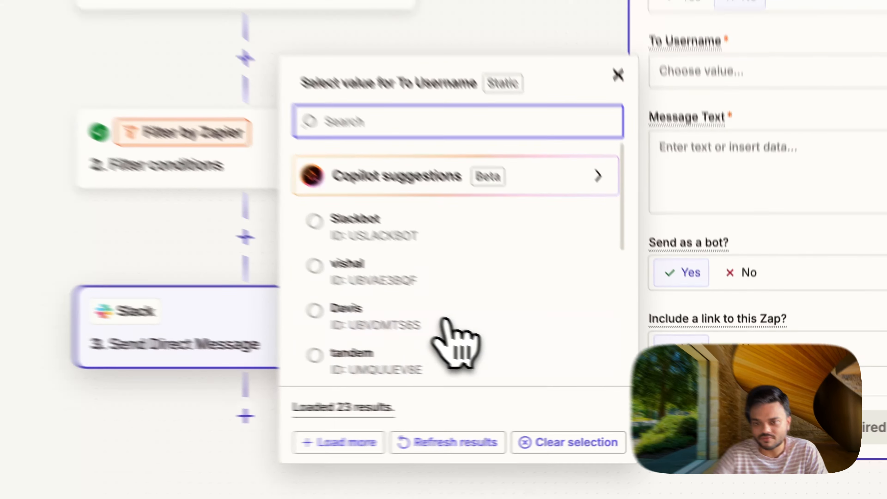
scroll(312, 361, down, 2)
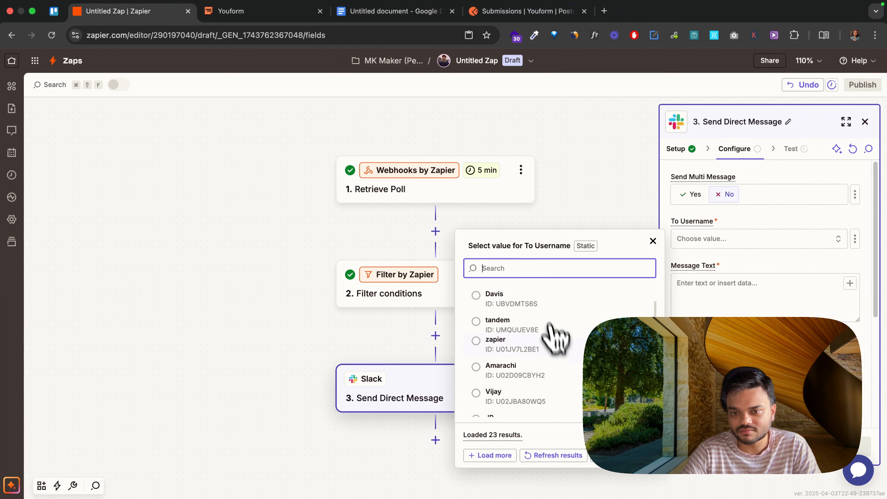
scroll(552, 351, down, 5)
scroll(558, 355, down, 5)
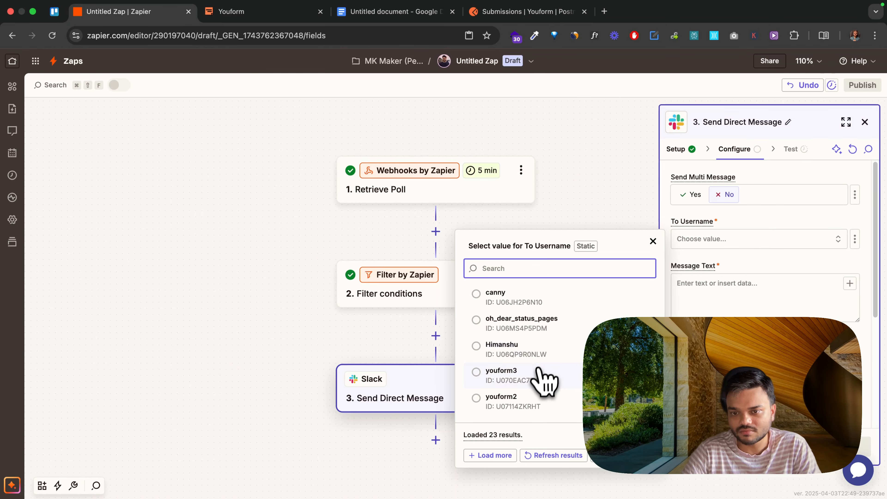
text(yo)
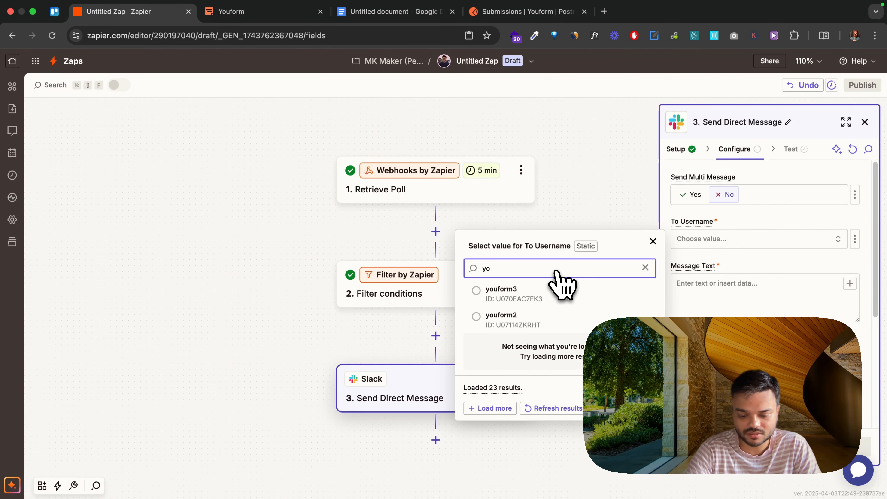
text(zapier)
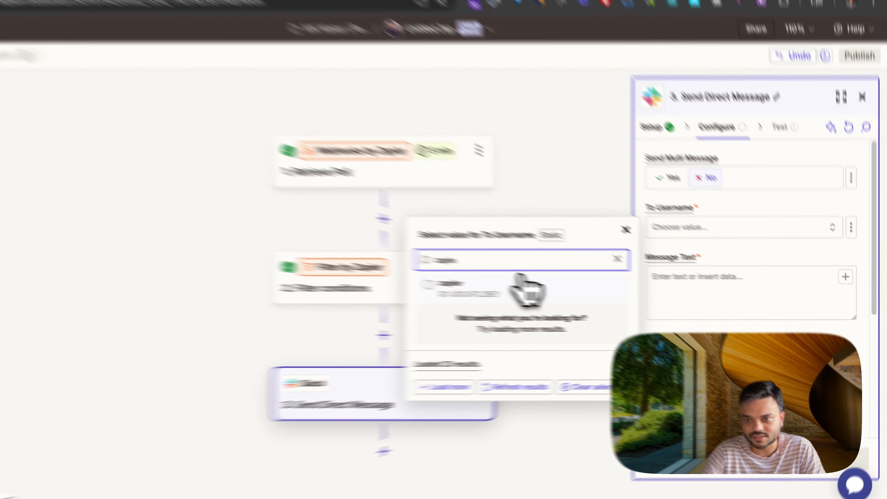
click(559, 292)
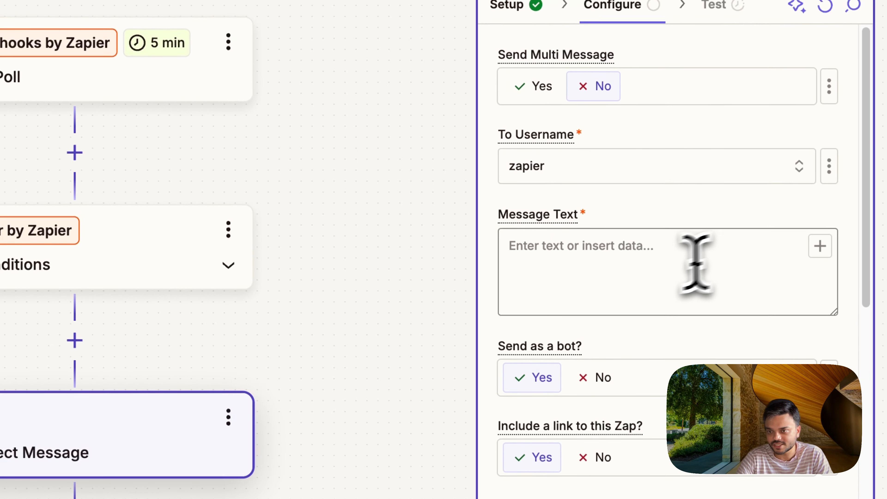
Step: Enter "A new partial submission:" as the first line of the Slack message text, followed by a new line
click(597, 261)
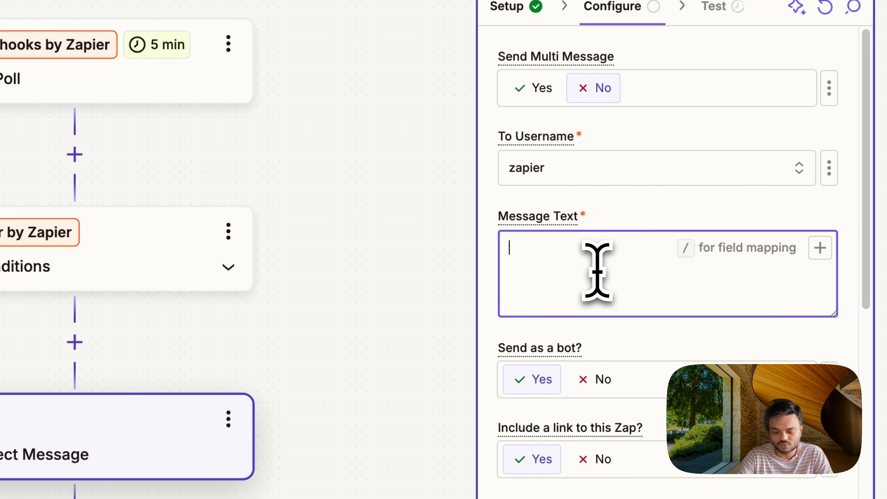
text(A new)
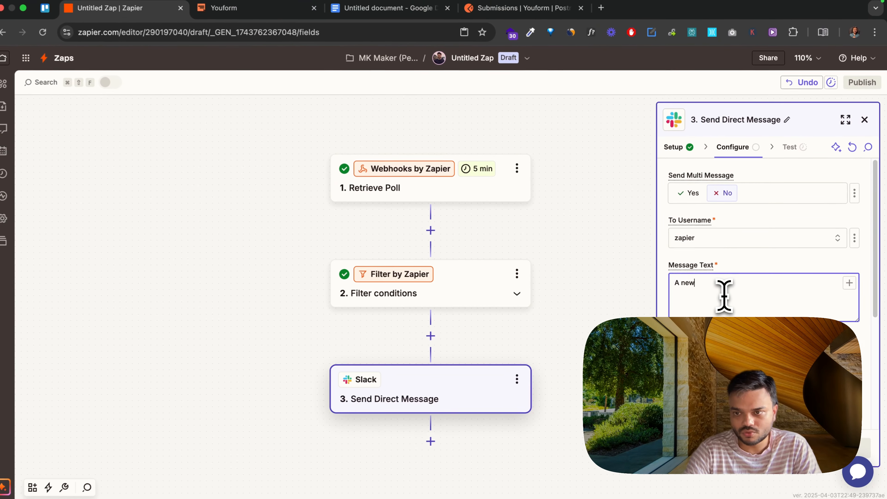
text( partial submission:)
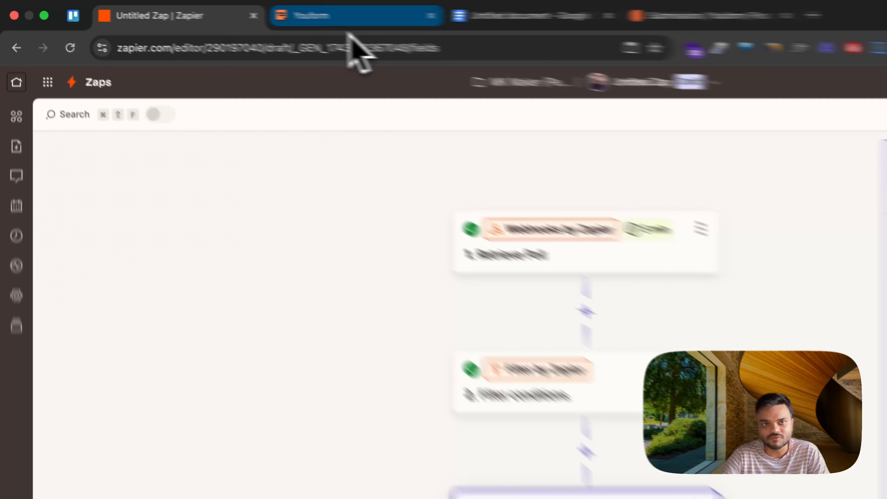
Step: Recheck the email question in Youform and insert Retrieve Poll's matching Data 862 C 9 Dcf 7 email answer field on the Slack message's second line
click(245, 11)
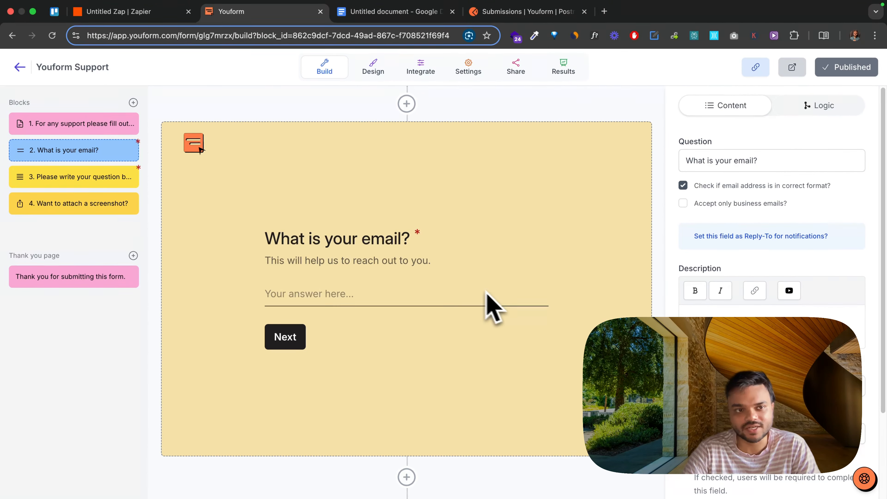
click(170, 18)
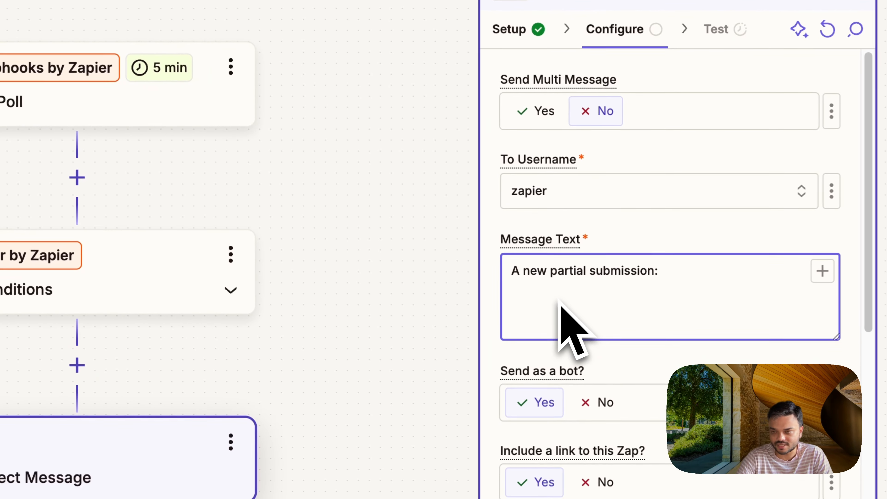
text(/)
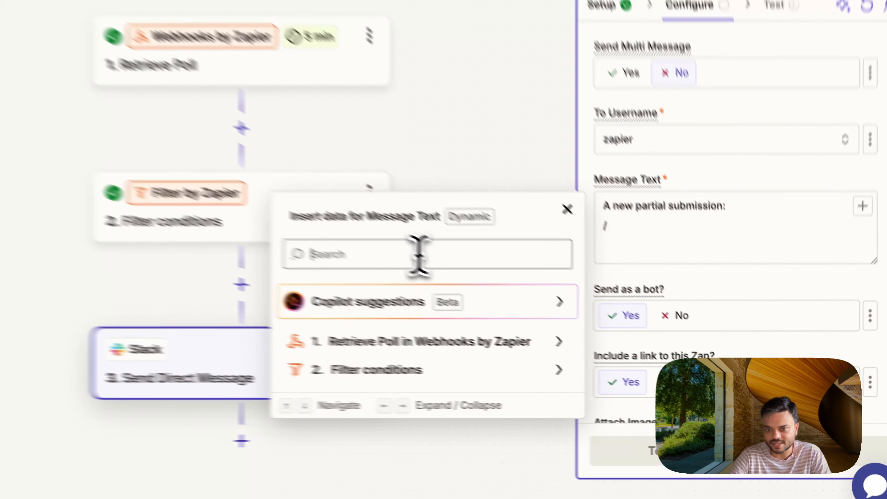
click(558, 316)
text(data)
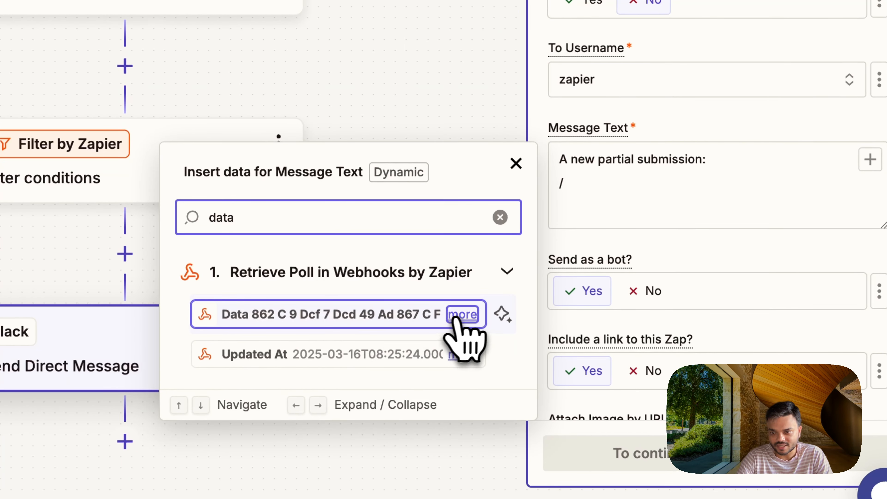
click(456, 316)
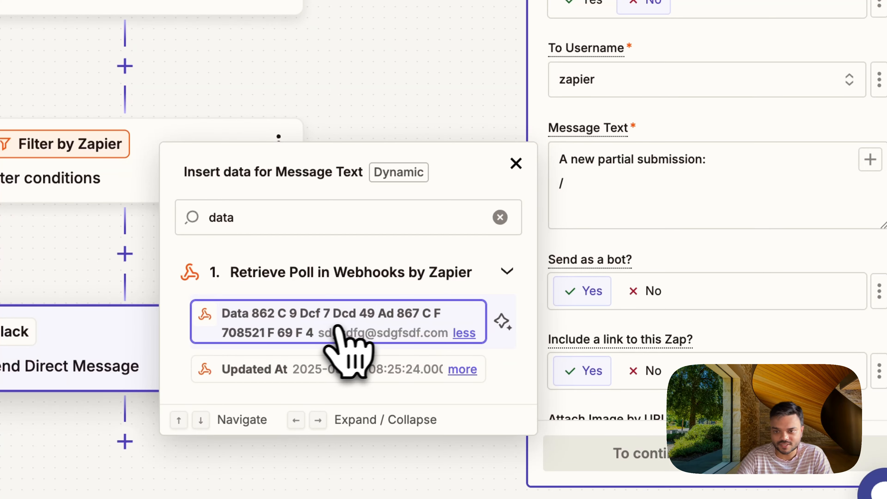
click(333, 330)
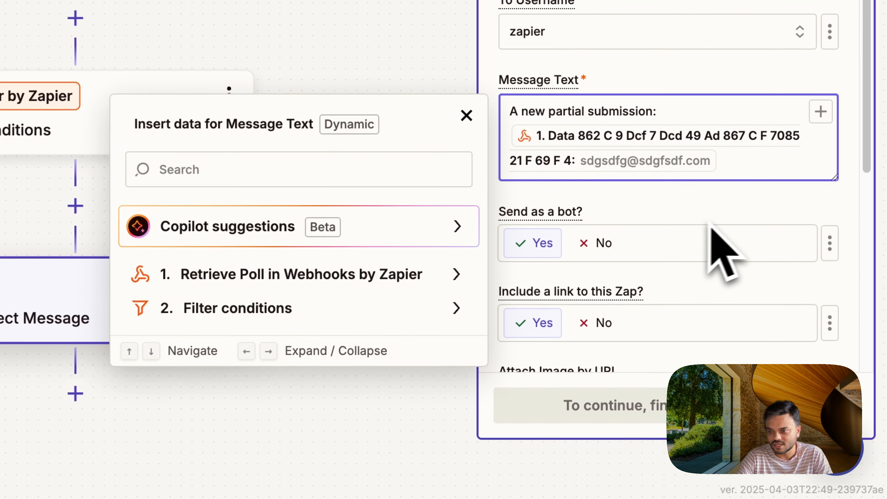
click(711, 225)
Step: Finish configuring the Slack step with its remaining options at their defaults, and test it by sending the direct message
scroll(733, 267, down, 5)
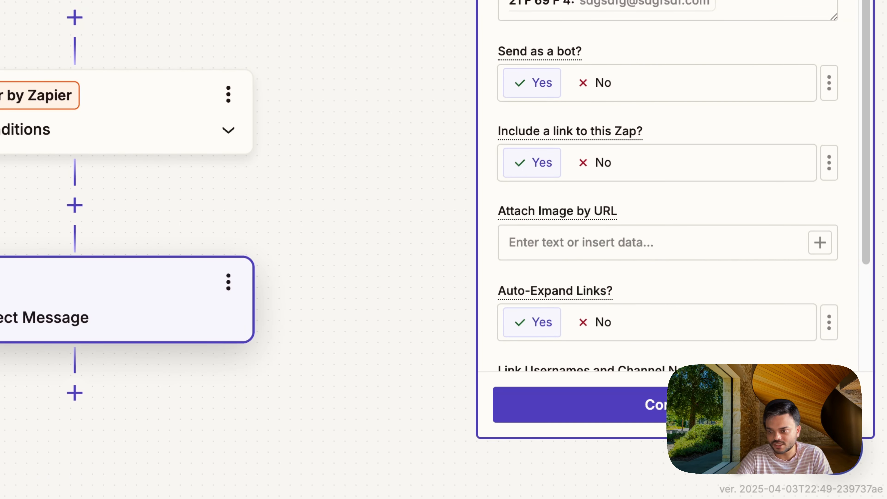
scroll(683, 153, up, 5)
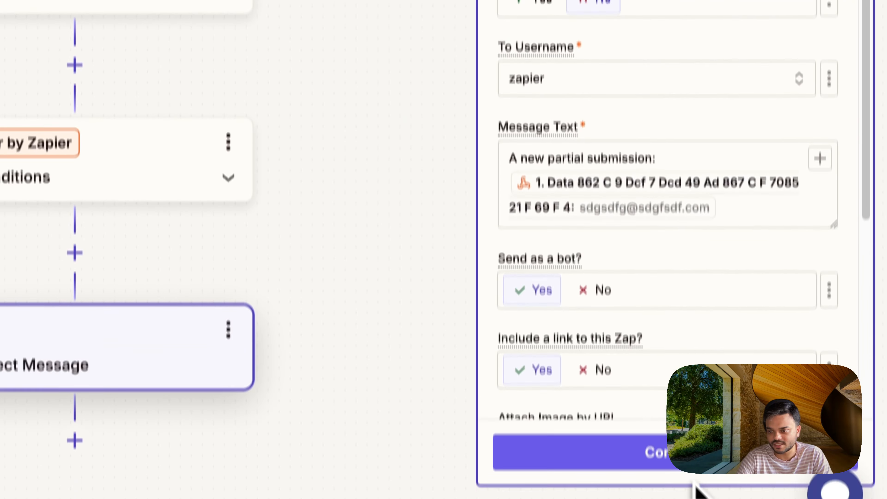
click(686, 410)
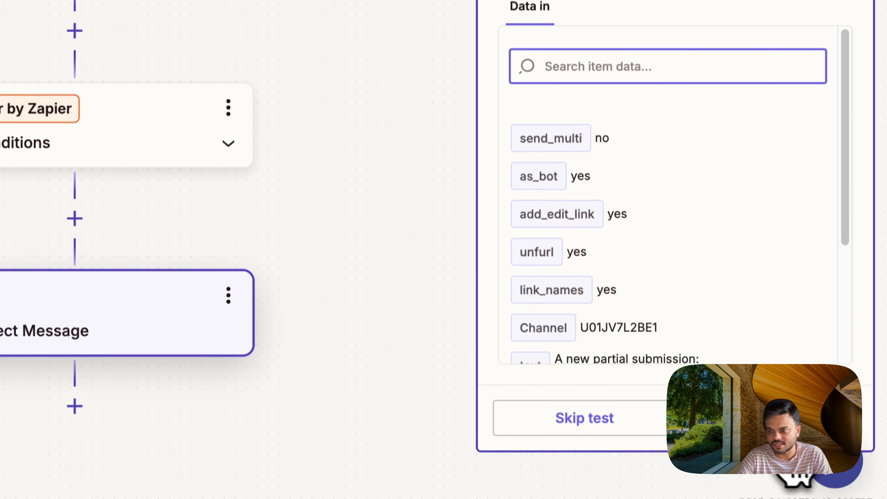
click(762, 407)
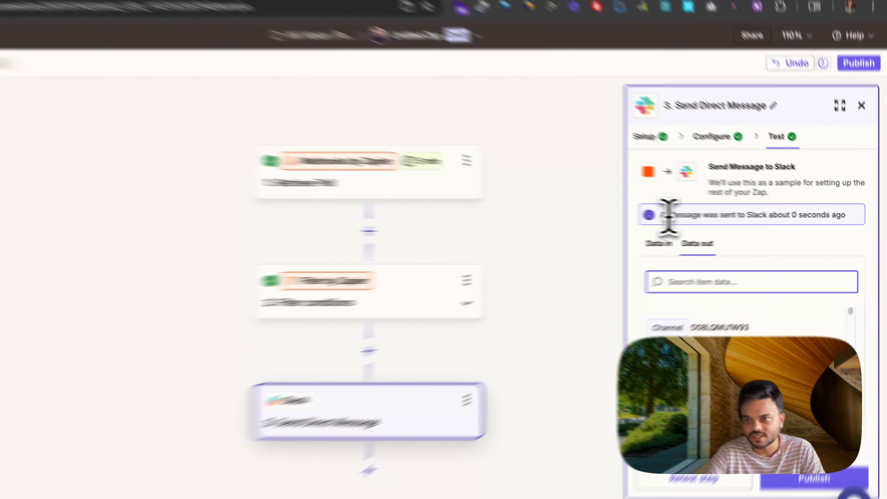
drag(698, 217, 863, 240)
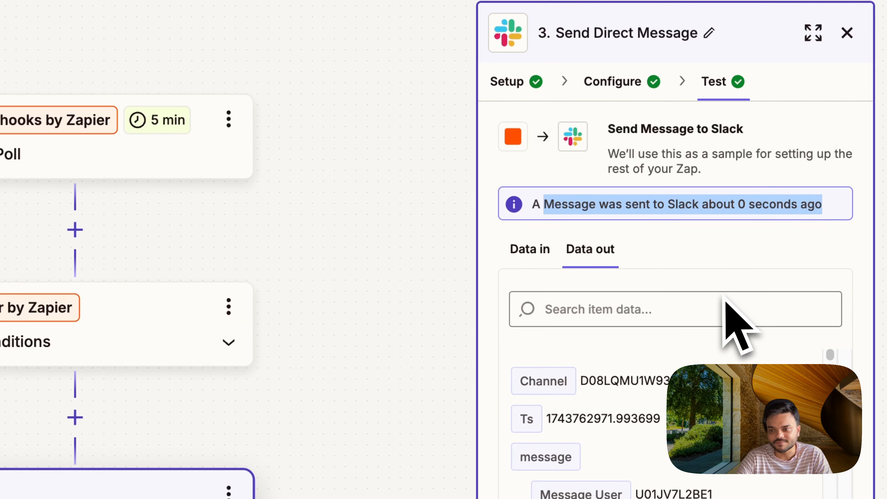